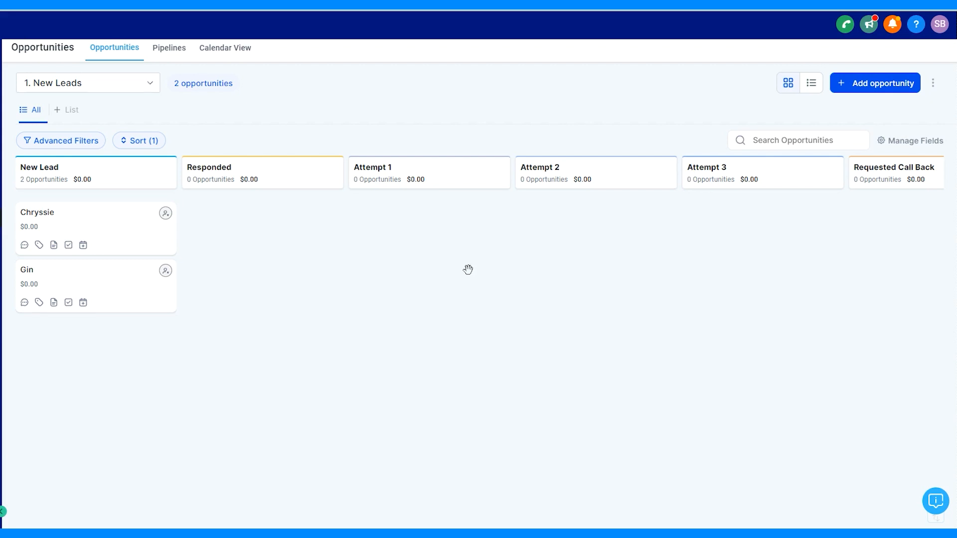
# - In the 1. New Leads pipeline, open the first New Lead contact's record and its linked opportunity for editing
pyautogui.click(151, 92)
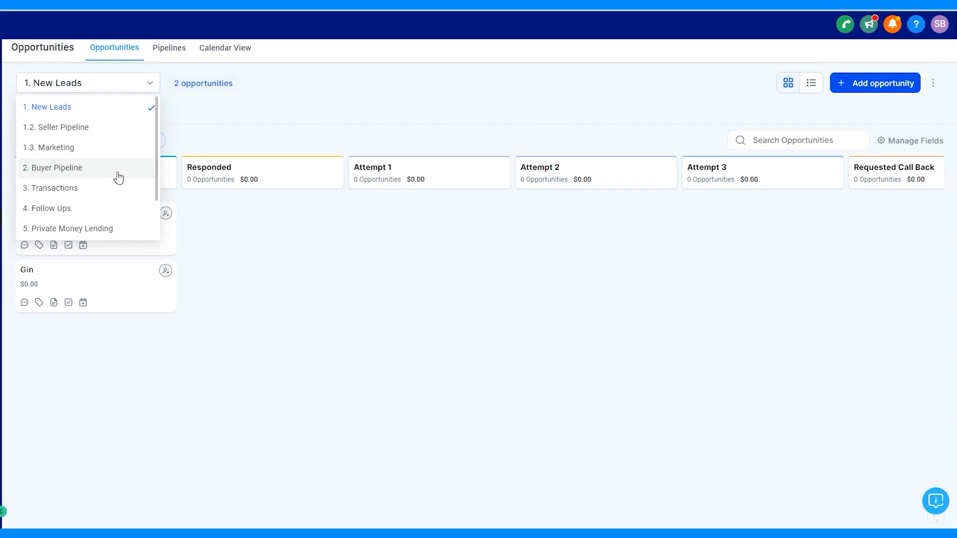
pyautogui.click(120, 112)
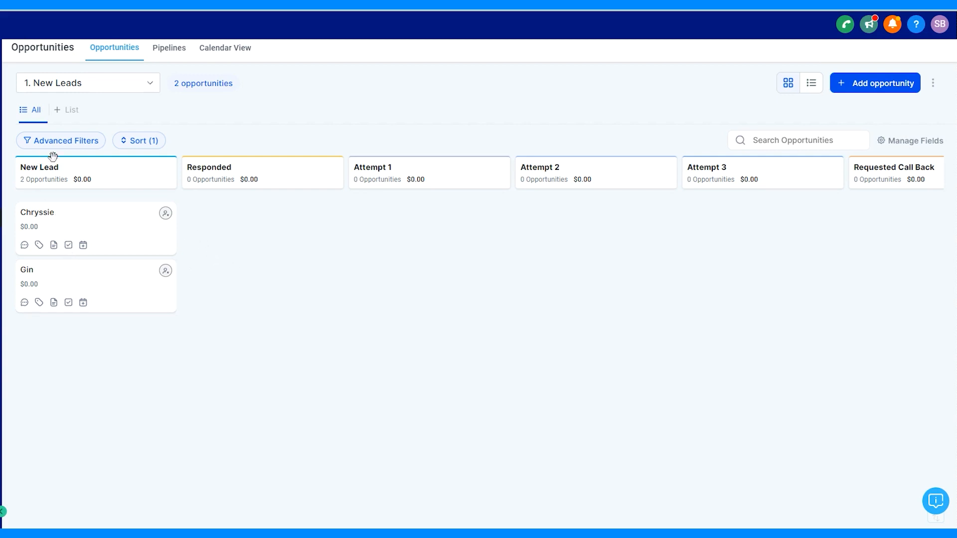
pyautogui.click(50, 220)
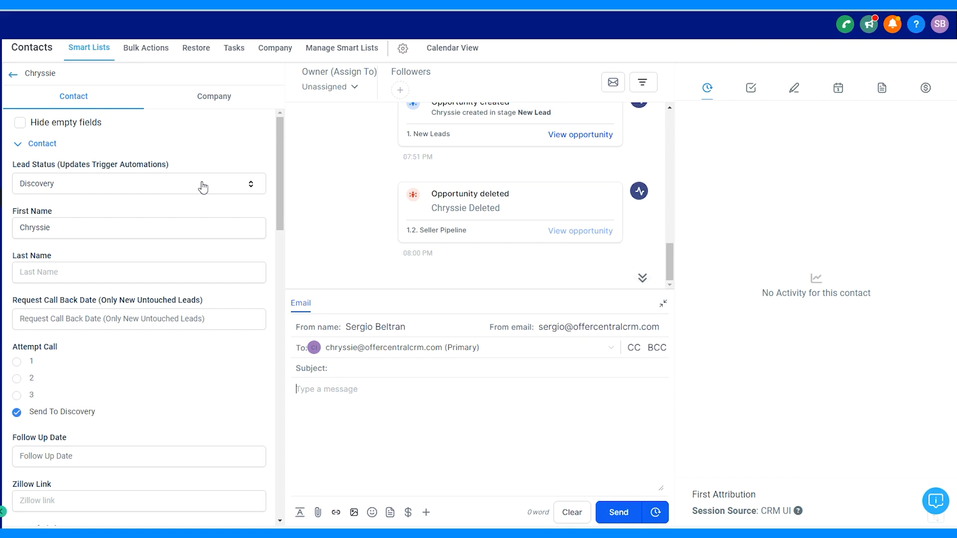
pyautogui.scroll(-2, 203, 190)
pyautogui.scroll(-14, 202, 191)
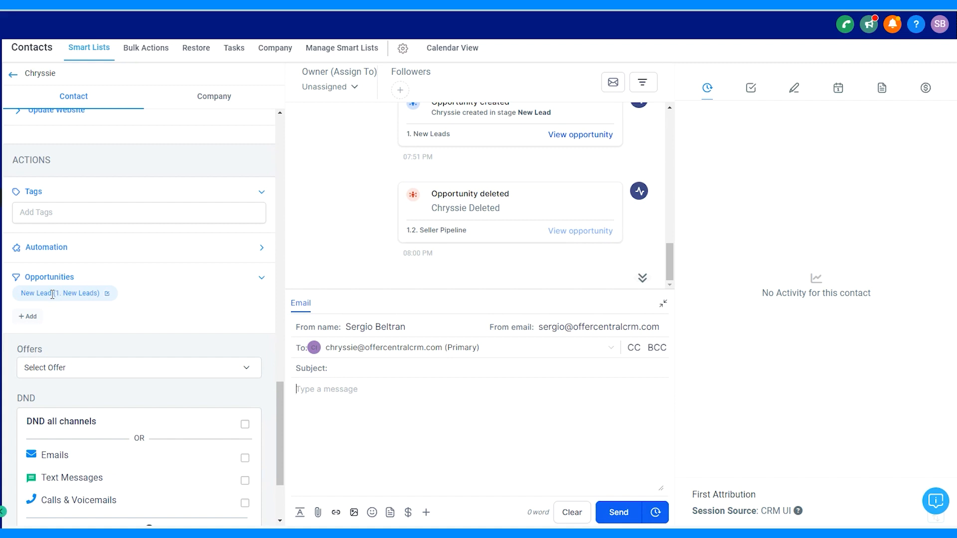
pyautogui.click(106, 295)
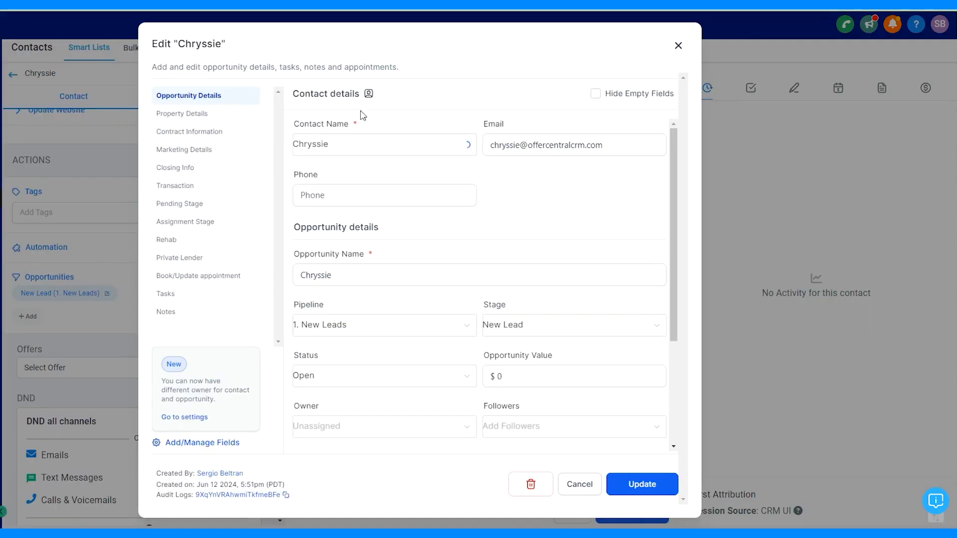
# - Set the opportunity's stage to UnContacted No Response and save the update
pyautogui.click(326, 275)
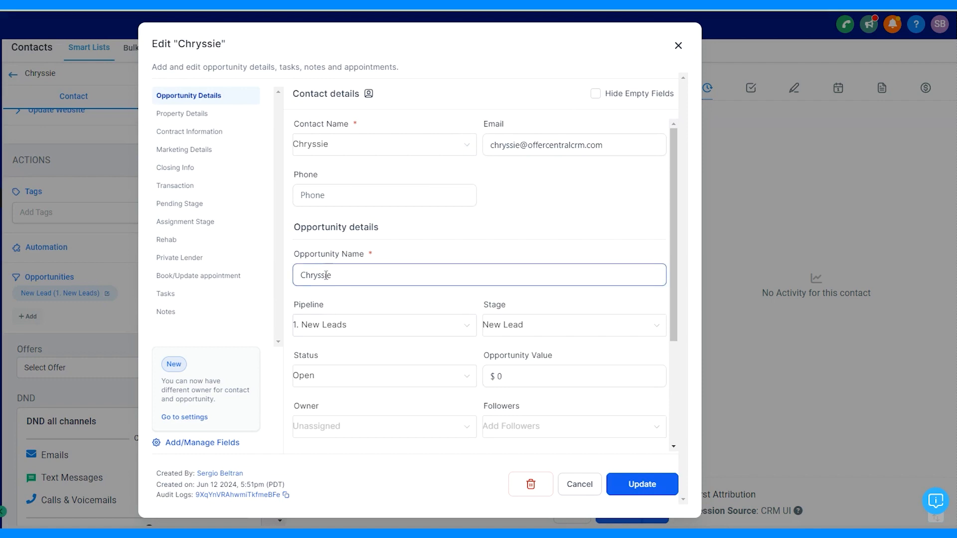
pyautogui.click(520, 325)
pyautogui.scroll(-1, 540, 391)
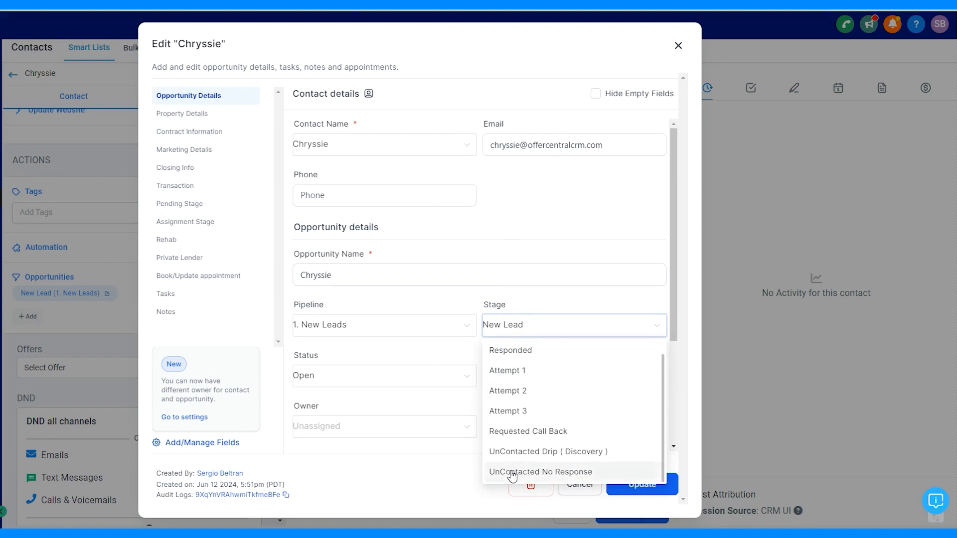
pyautogui.click(559, 472)
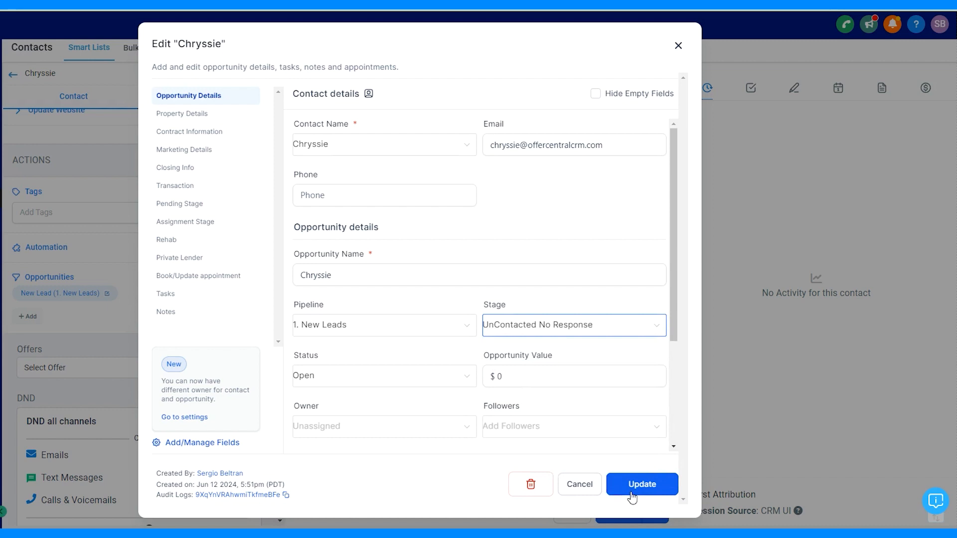
pyautogui.click(632, 491)
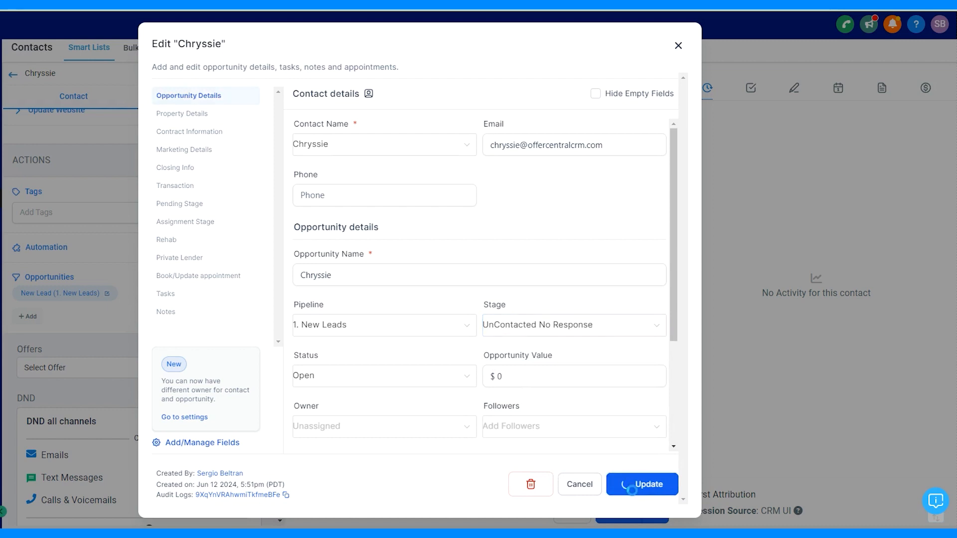
pyautogui.click(679, 46)
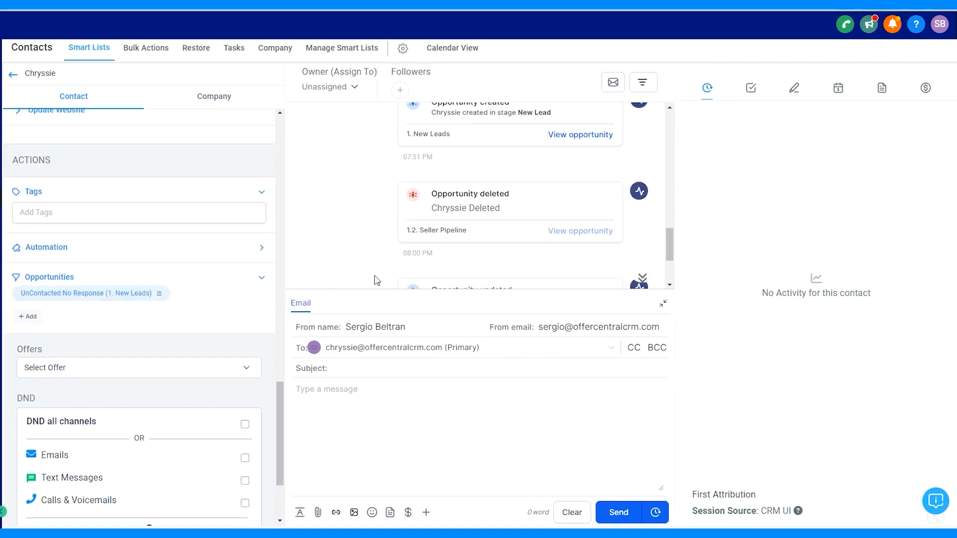
# - Check the contact's activity for the stage change, and examine the UnContacted No Response stage on the opportunities board
pyautogui.scroll(-2, 455, 237)
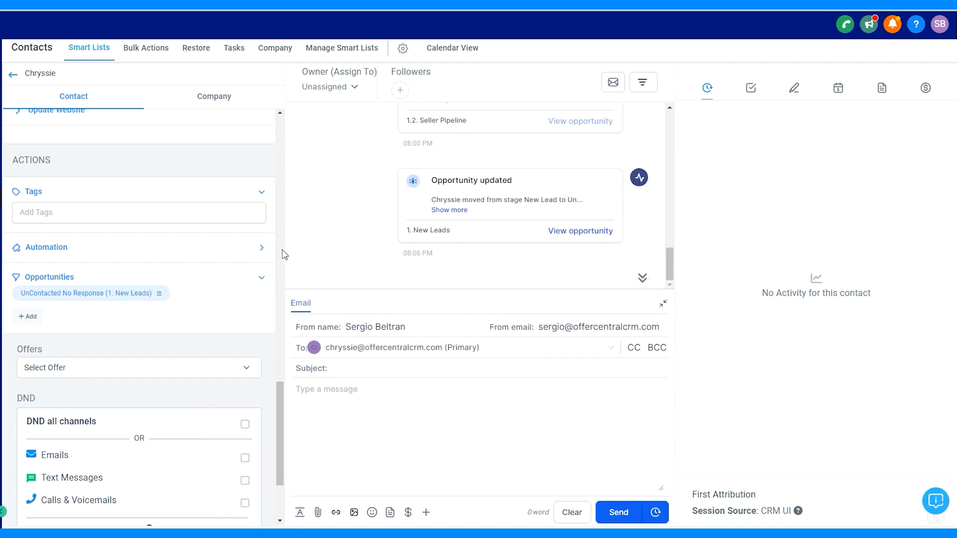
pyautogui.scroll(20, 199, 293)
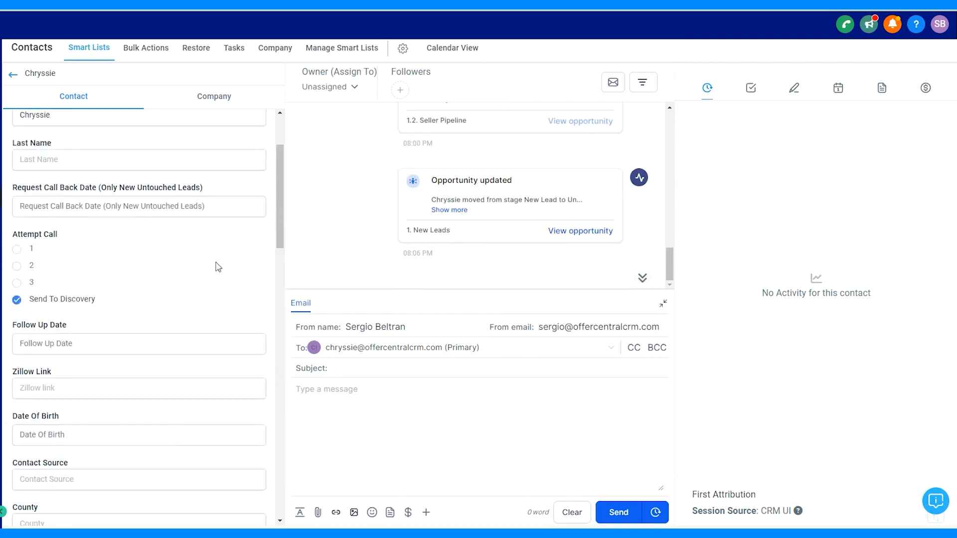
pyautogui.scroll(2, 217, 267)
pyautogui.click(11, 76)
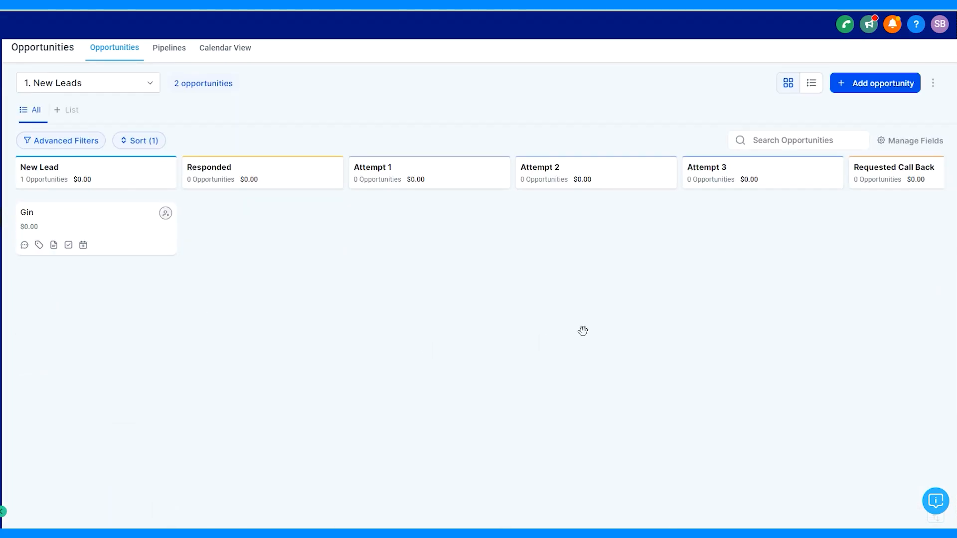
pyautogui.moveTo(584, 332); pyautogui.dragTo(274, 299)
pyautogui.moveTo(639, 322); pyautogui.dragTo(556, 310)
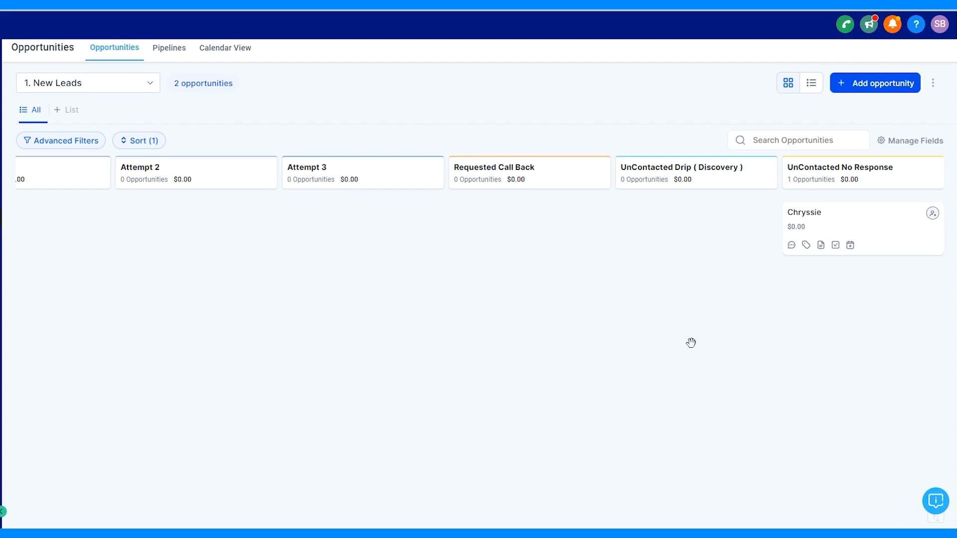
pyautogui.moveTo(337, 306); pyautogui.dragTo(778, 290)
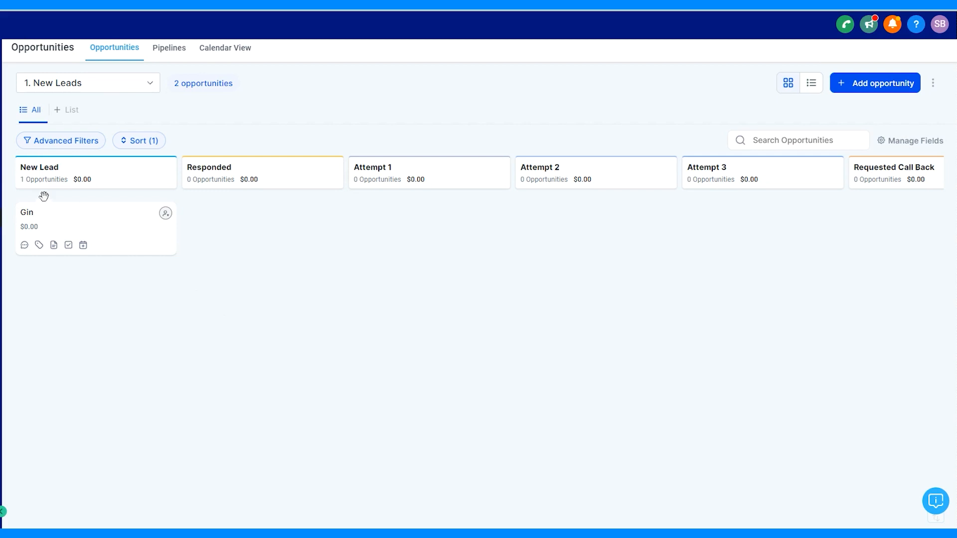
# - On the remaining New Lead contact, set the Request Call Back Date to Jun 26th 2024 and save the record
pyautogui.click(27, 214)
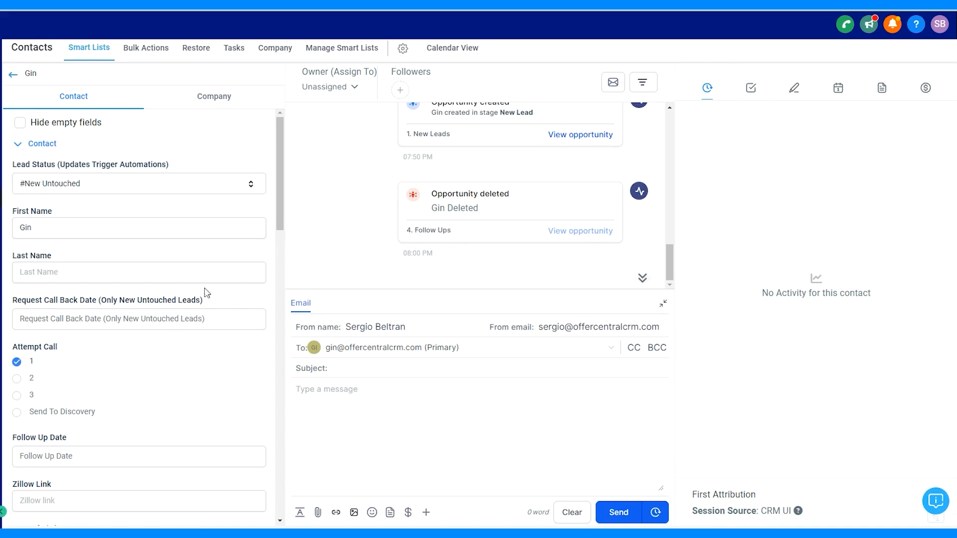
pyautogui.moveTo(16, 302); pyautogui.dragTo(99, 306)
pyautogui.click(217, 301)
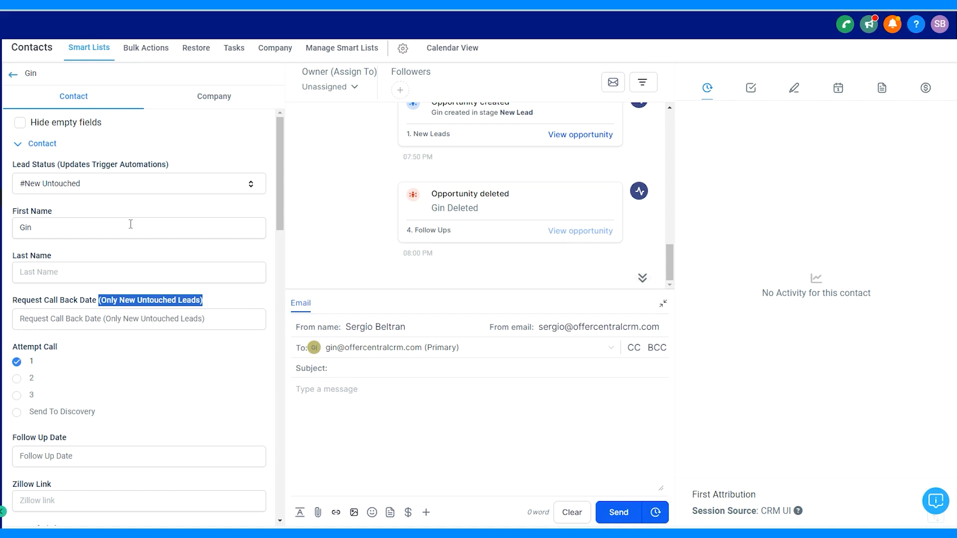
pyautogui.click(215, 297)
pyautogui.click(183, 324)
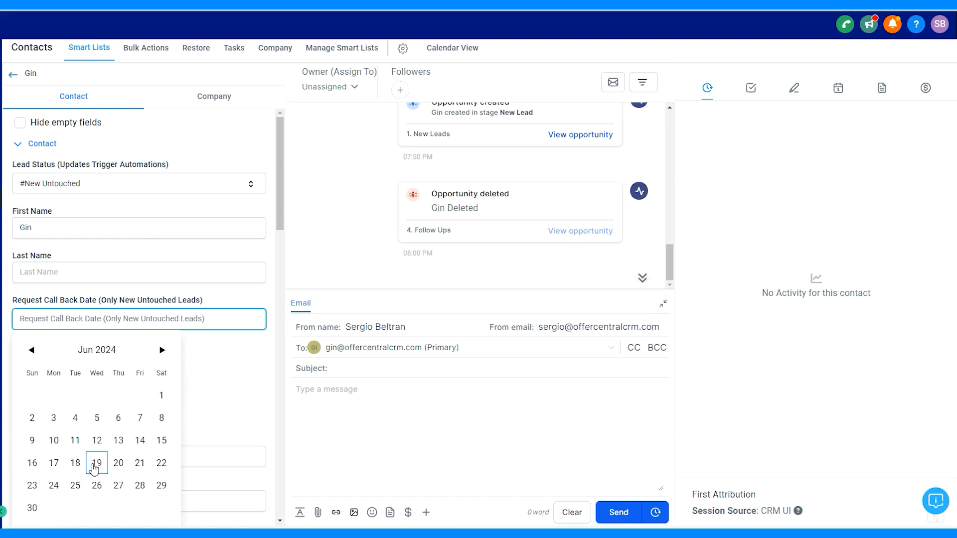
pyautogui.click(97, 485)
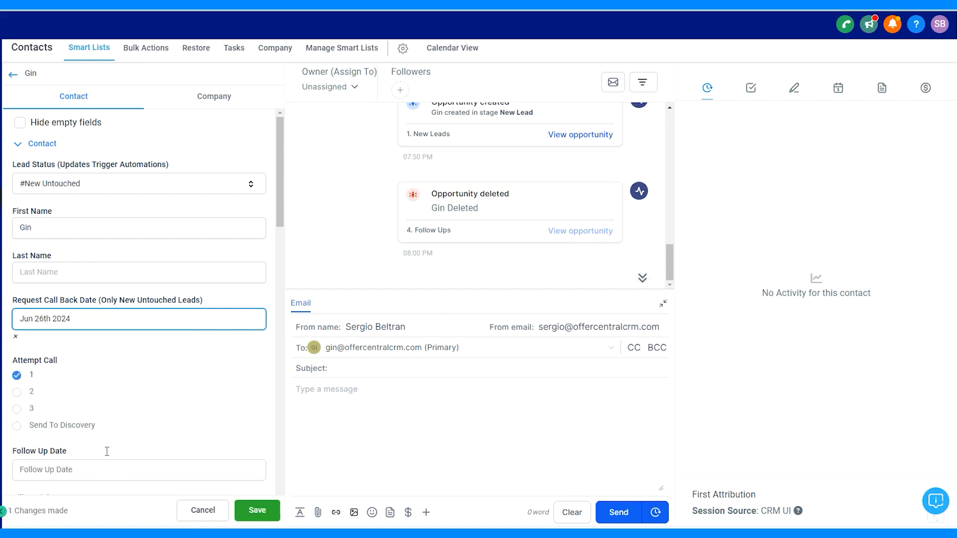
pyautogui.click(257, 511)
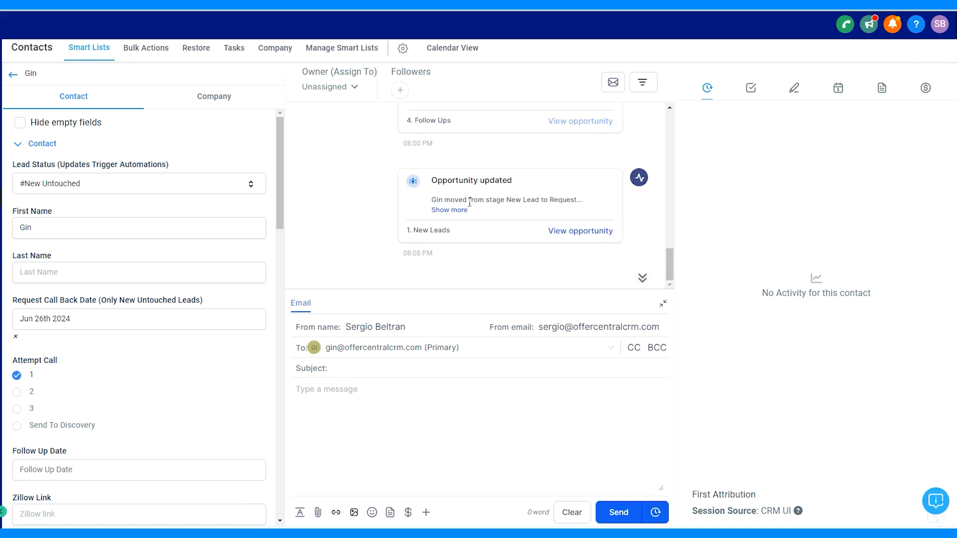
# - Return to the opportunities board and examine the Requested Call Back stage and its neighbouring stages
pyautogui.click(12, 75)
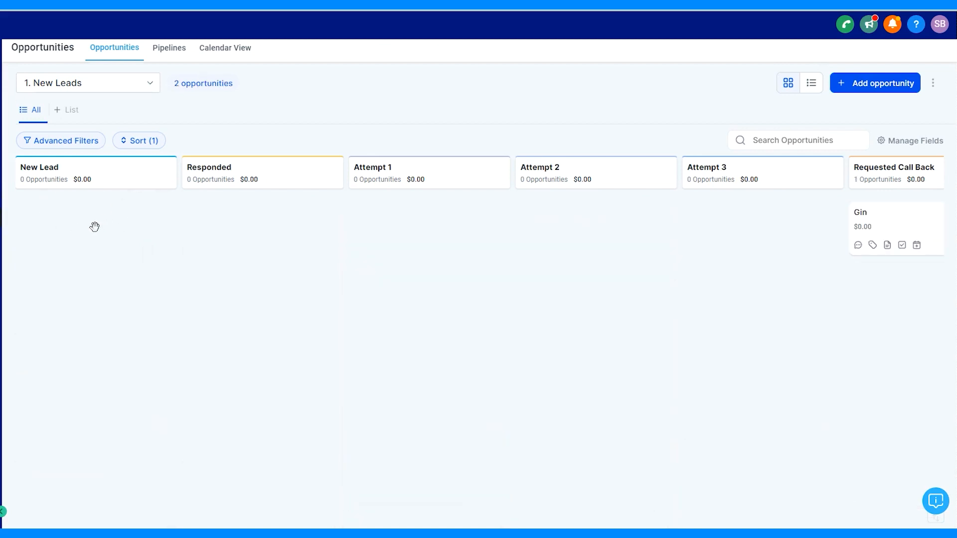
pyautogui.moveTo(686, 302); pyautogui.dragTo(318, 282)
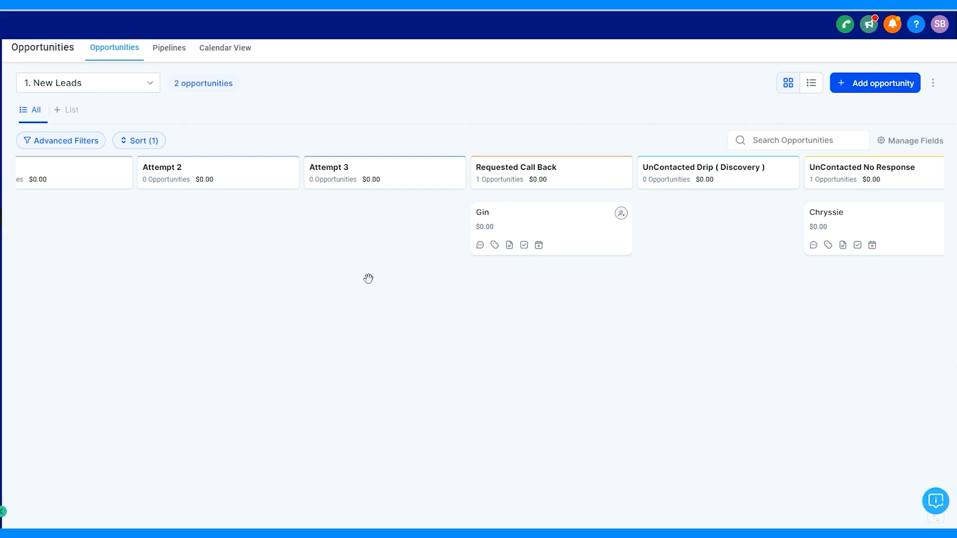
pyautogui.hscroll(-3, 368, 277)
pyautogui.hscroll(-2, 647, 216)
pyautogui.moveTo(541, 210); pyautogui.dragTo(806, 216)
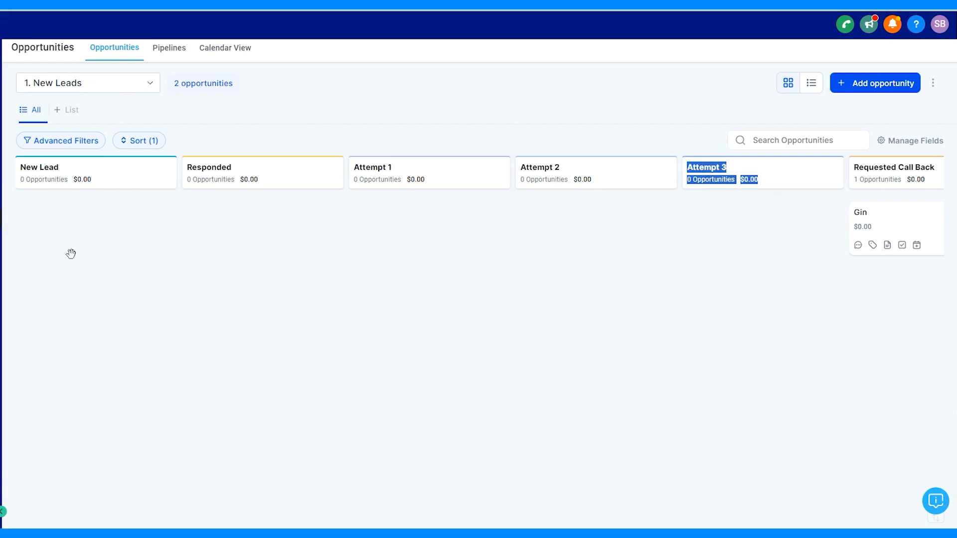
pyautogui.click(457, 318)
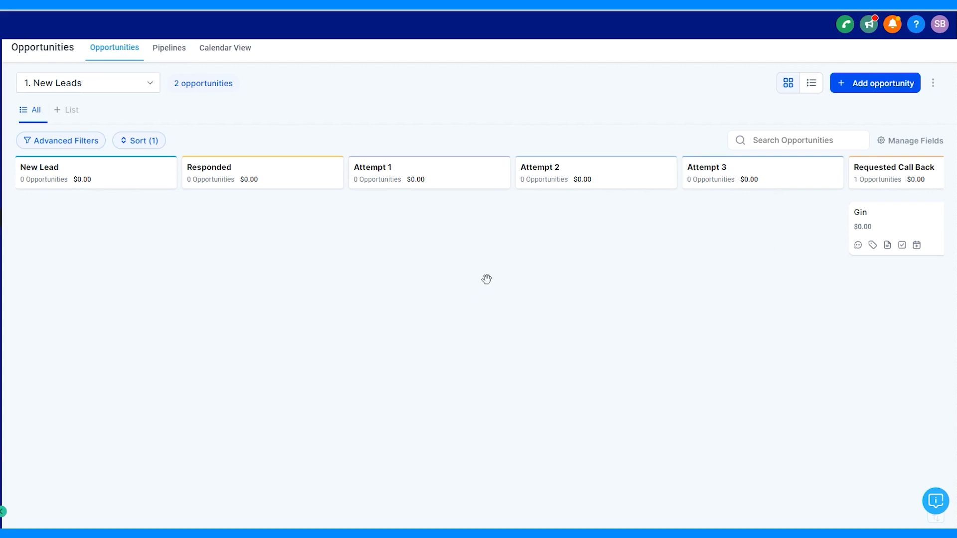
# - Move the lead's card from the Requested Call Back stage back to the New Lead stage
pyautogui.hscroll(1, 538, 265)
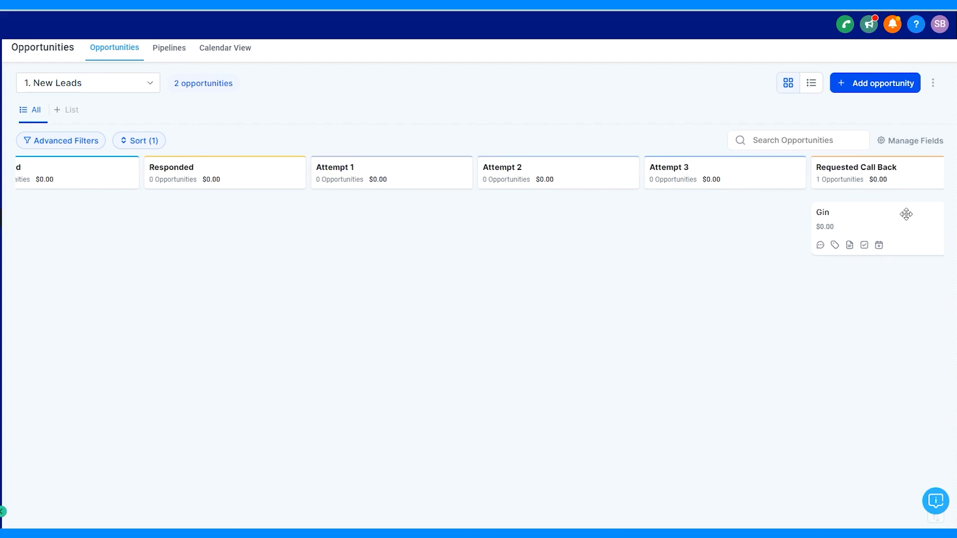
pyautogui.moveTo(675, 280); pyautogui.dragTo(631, 282)
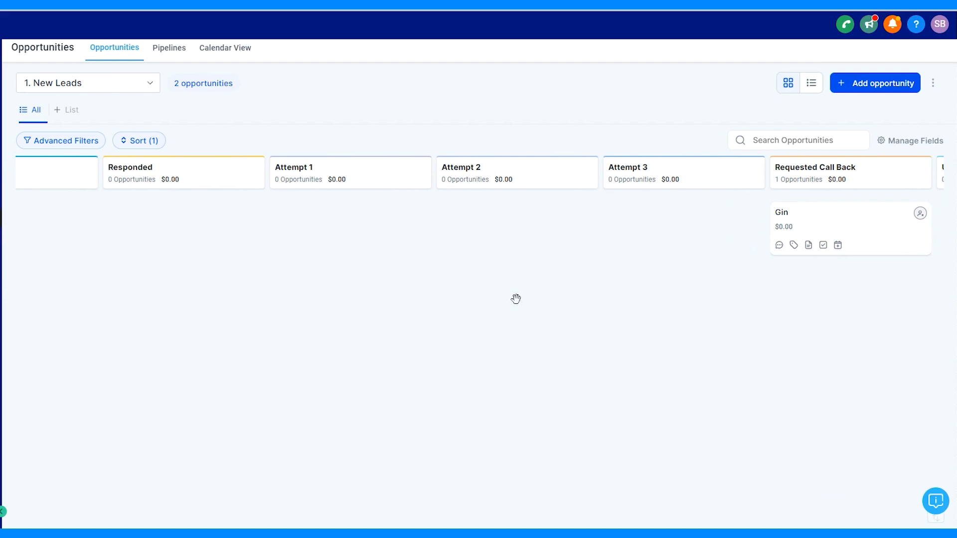
pyautogui.moveTo(607, 282); pyautogui.dragTo(710, 269)
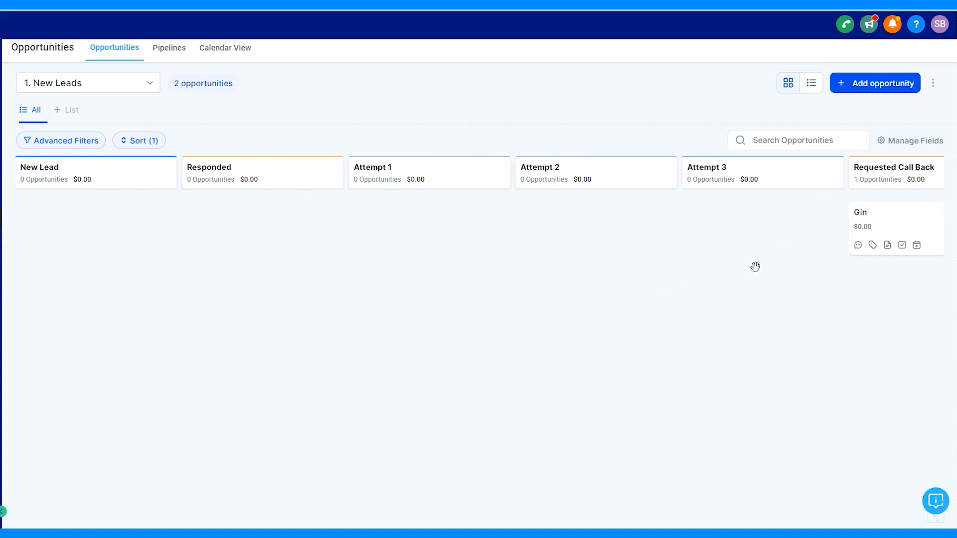
pyautogui.moveTo(858, 215); pyautogui.dragTo(141, 198)
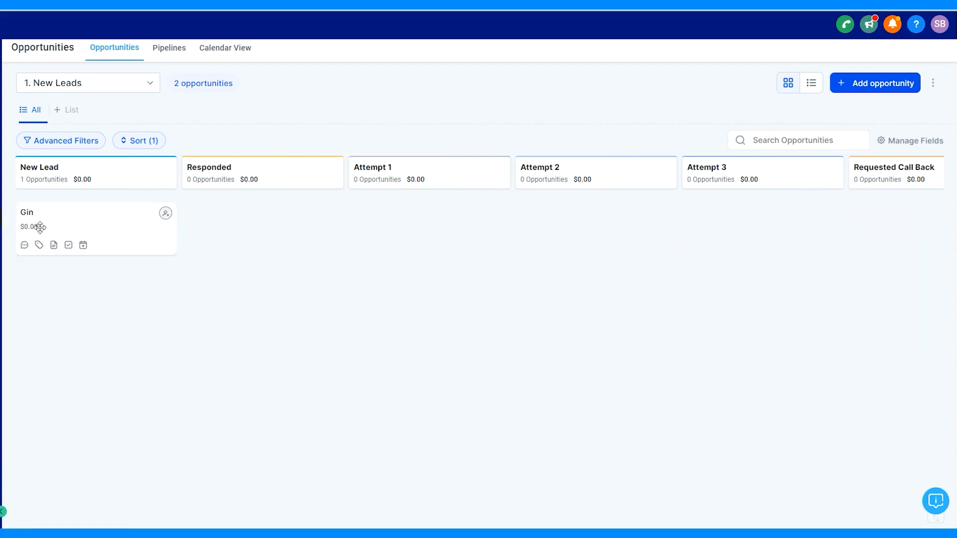
# - Open the contact in the New Lead stage, set Attempt Call to 1 and save the record
pyautogui.click(26, 213)
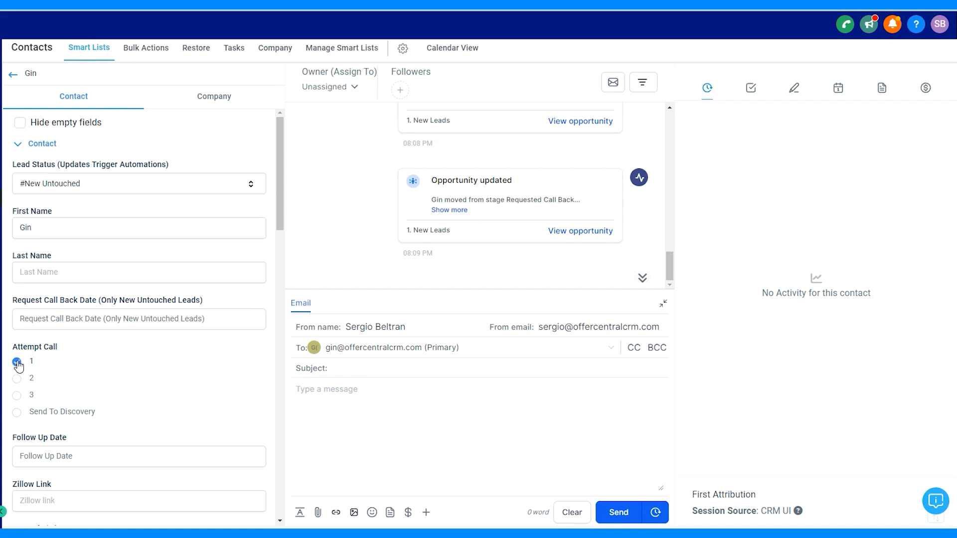
pyautogui.click(18, 378)
pyautogui.click(18, 363)
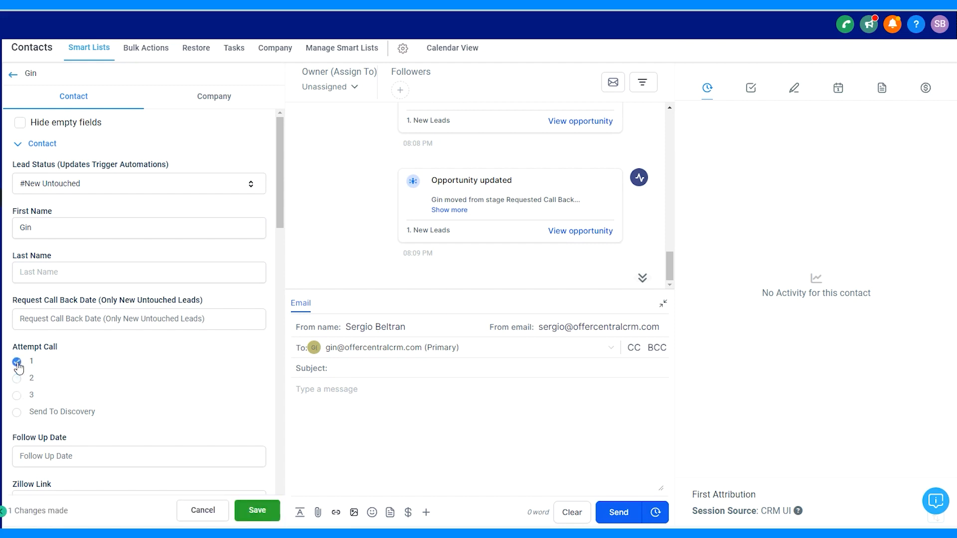
pyautogui.click(258, 511)
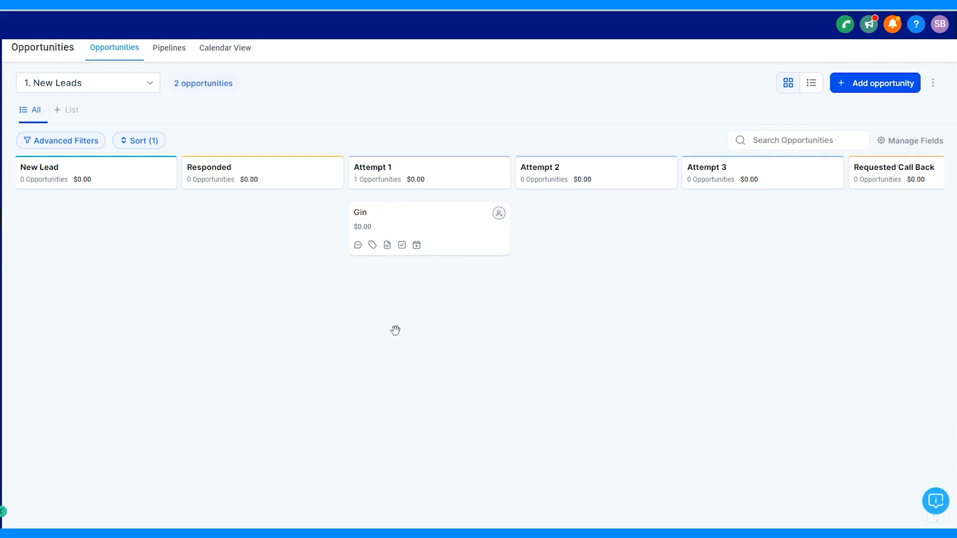
# - Set Attempt Call to 2 for the contact in the Attempt 1 stage, save it and return to the opportunities board
pyautogui.click(364, 214)
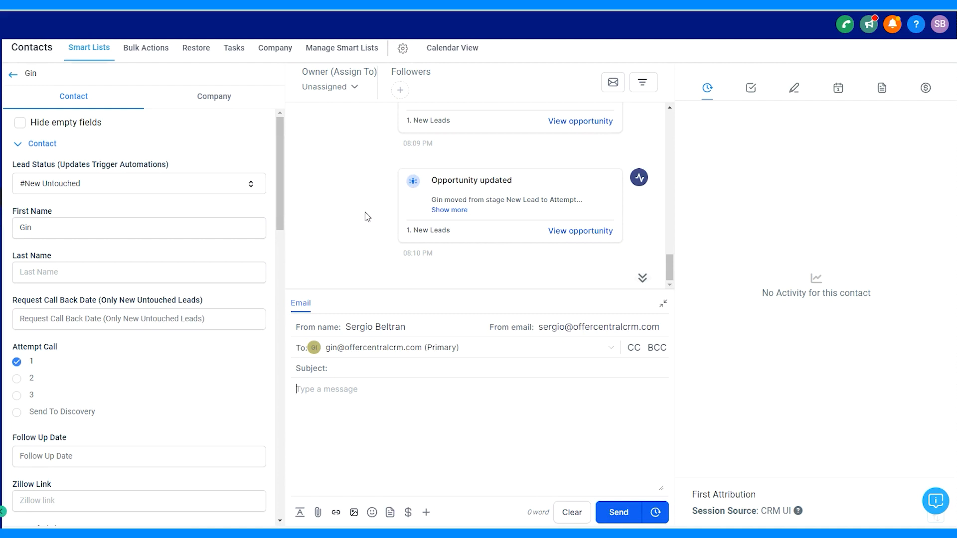
pyautogui.click(17, 380)
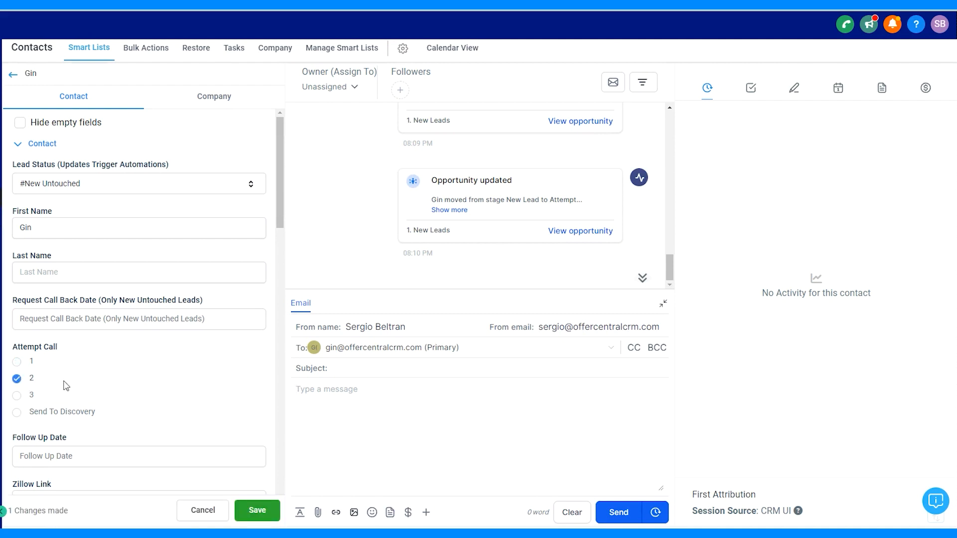
pyautogui.click(248, 507)
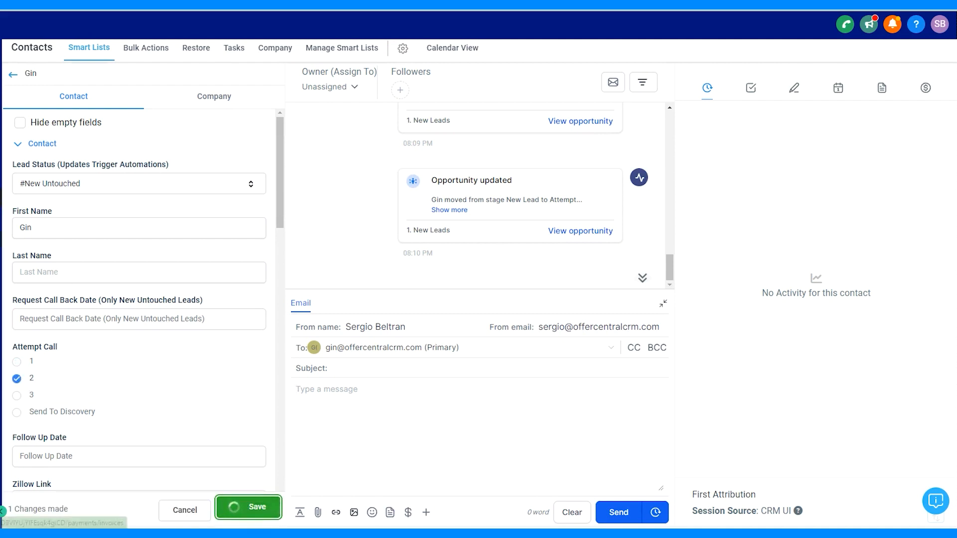
pyautogui.click(3, 238)
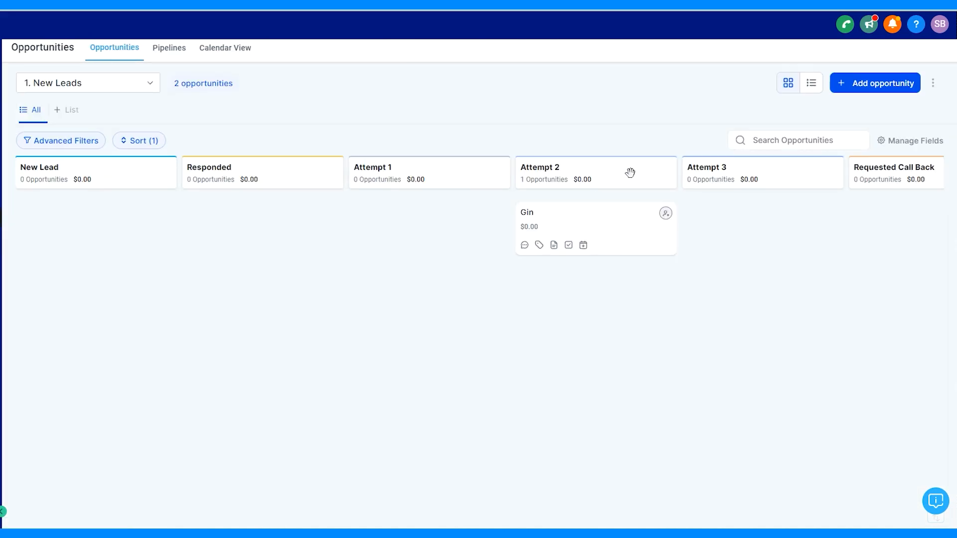
# - Open the contact in the Attempt 2 stage, set Attempt Call to 3 and save the record
pyautogui.click(531, 217)
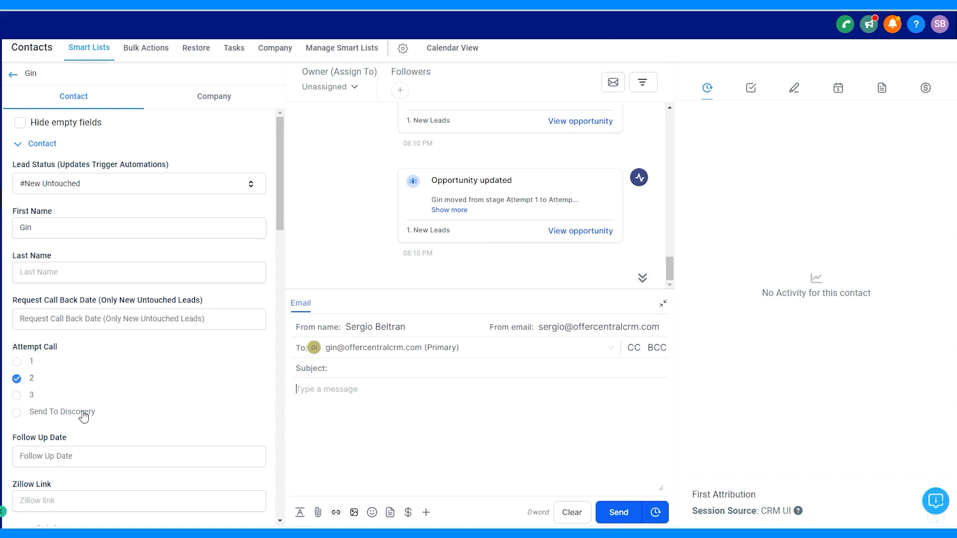
pyautogui.click(22, 401)
pyautogui.click(247, 508)
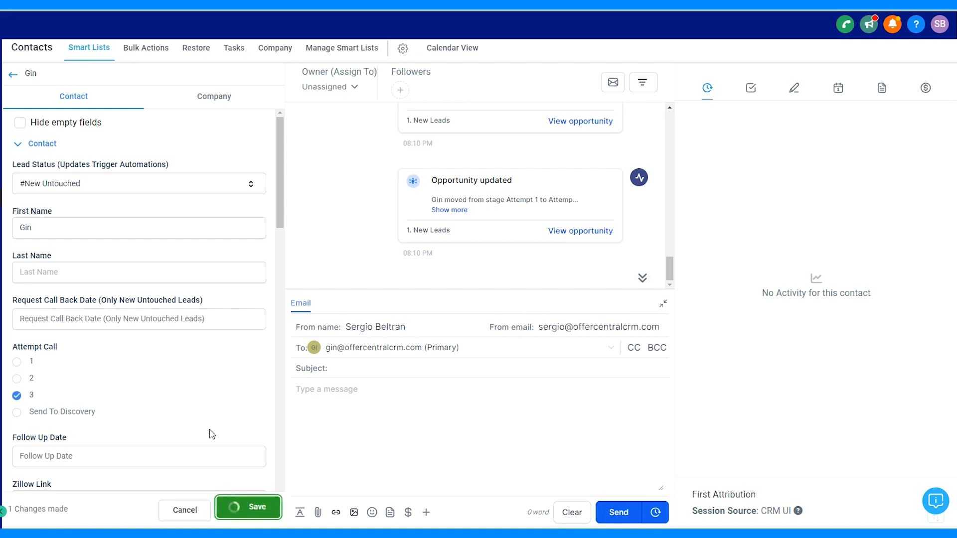
# - Set the contact's Attempt Call to Send To Discovery and save the record
pyautogui.scroll(-6, 202, 419)
pyautogui.scroll(4, 192, 419)
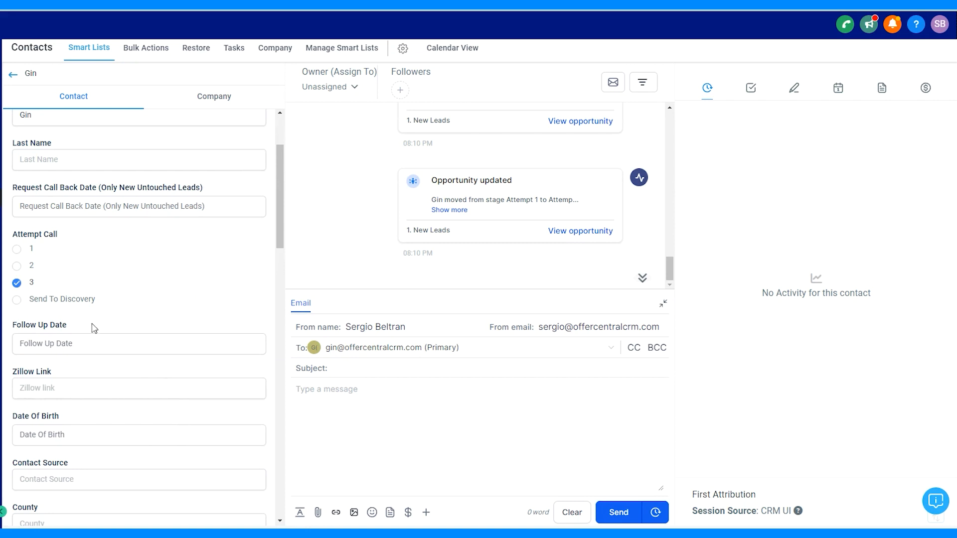
pyautogui.click(16, 299)
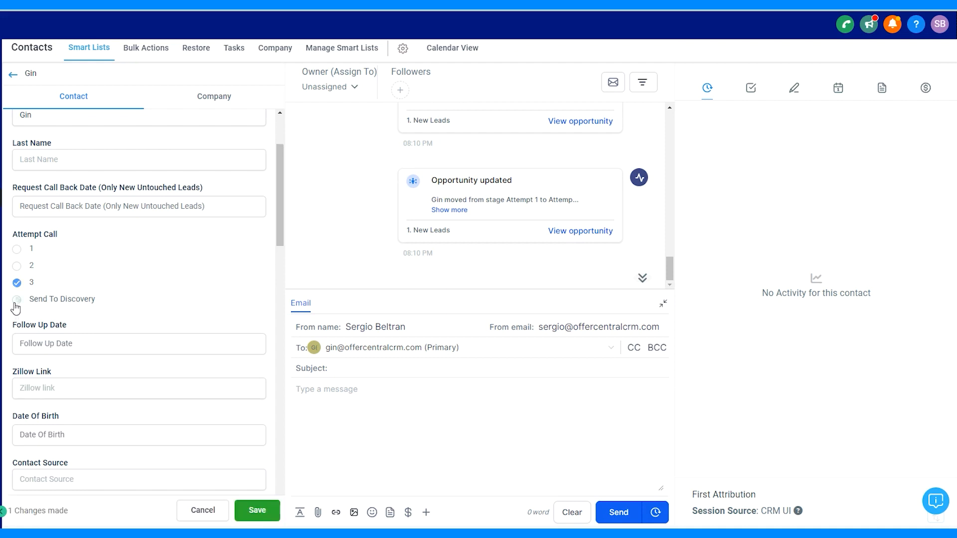
pyautogui.click(256, 514)
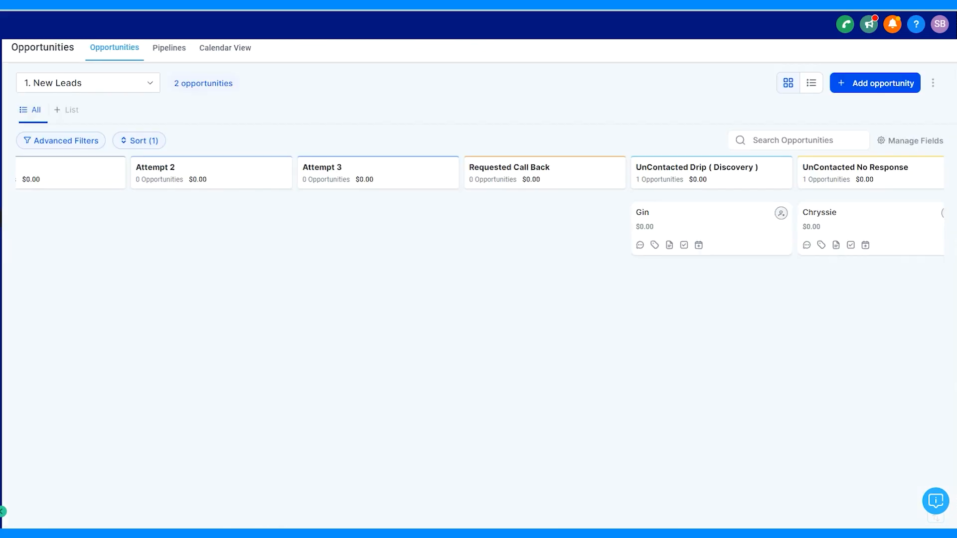
# - Move the lead's card from the UnContacted Drip ( Discovery ) stage to the Responded stage
pyautogui.moveTo(175, 249); pyautogui.dragTo(201, 252)
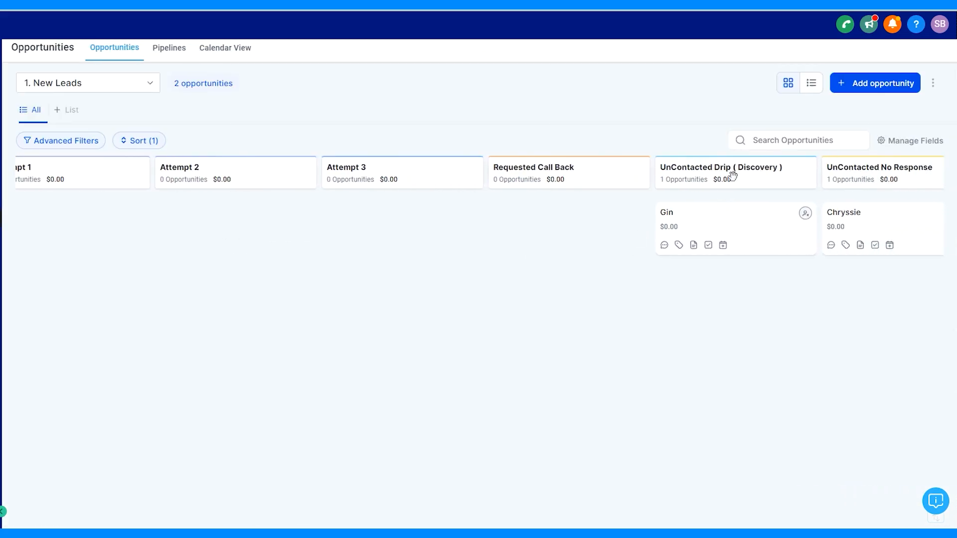
pyautogui.moveTo(527, 249); pyautogui.dragTo(482, 249)
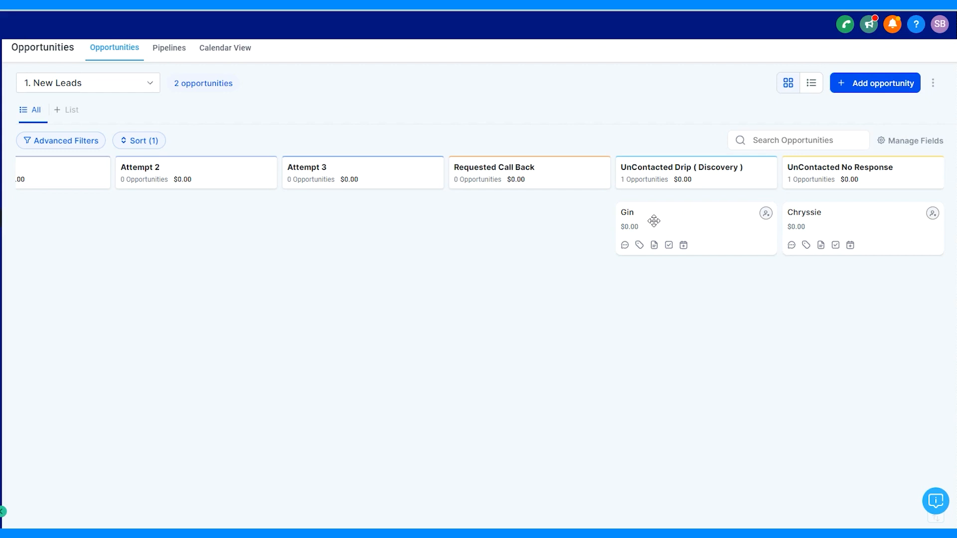
pyautogui.moveTo(366, 226); pyautogui.dragTo(556, 238)
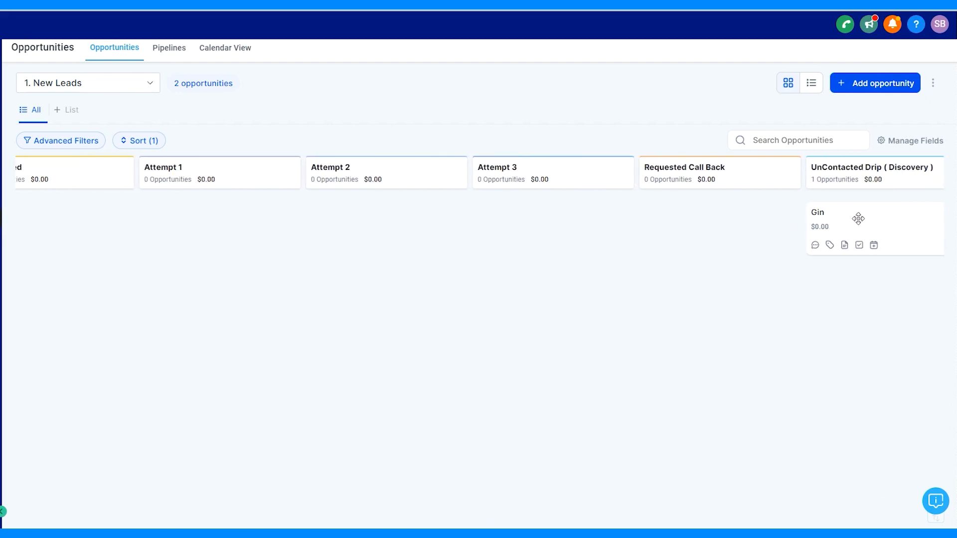
pyautogui.moveTo(869, 220); pyautogui.dragTo(94, 222)
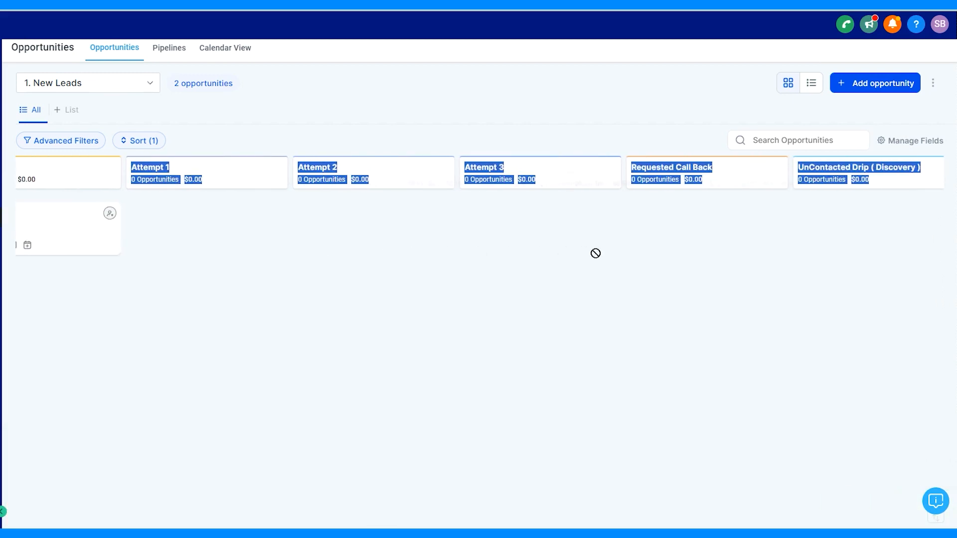
pyautogui.moveTo(596, 253); pyautogui.dragTo(539, 255)
pyautogui.click(390, 242)
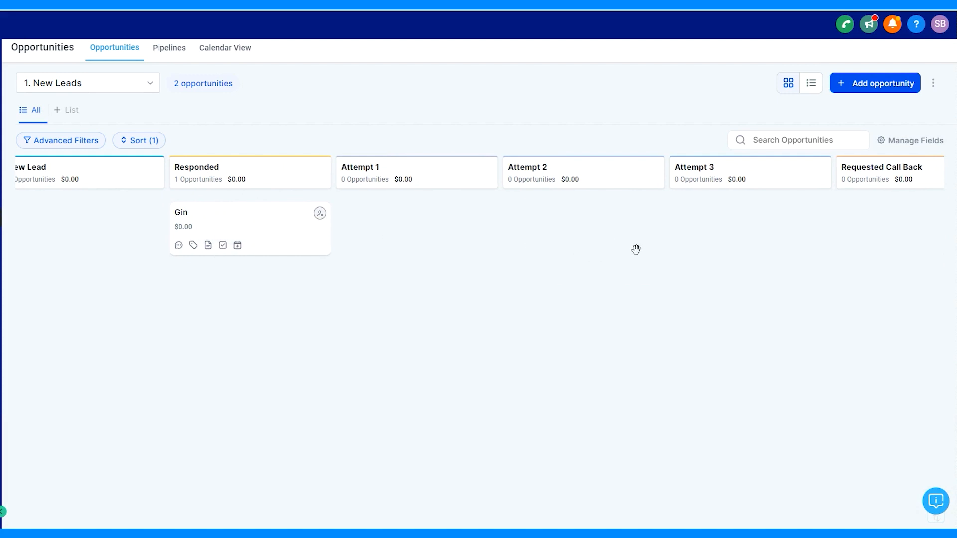
# - Review the stages after Responded on the board and move the lead's card from Responded back to New Lead
pyautogui.moveTo(635, 250); pyautogui.dragTo(373, 242)
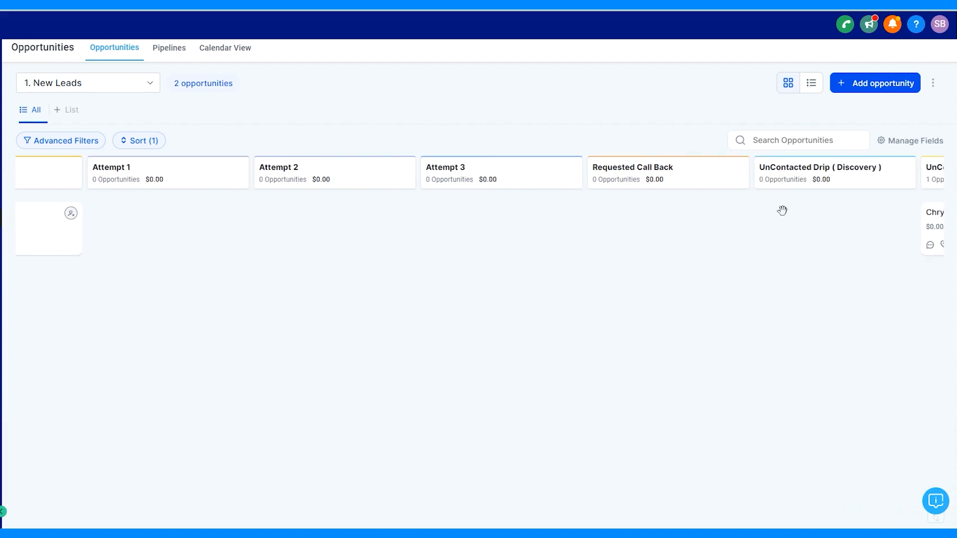
pyautogui.moveTo(715, 229); pyautogui.dragTo(922, 231)
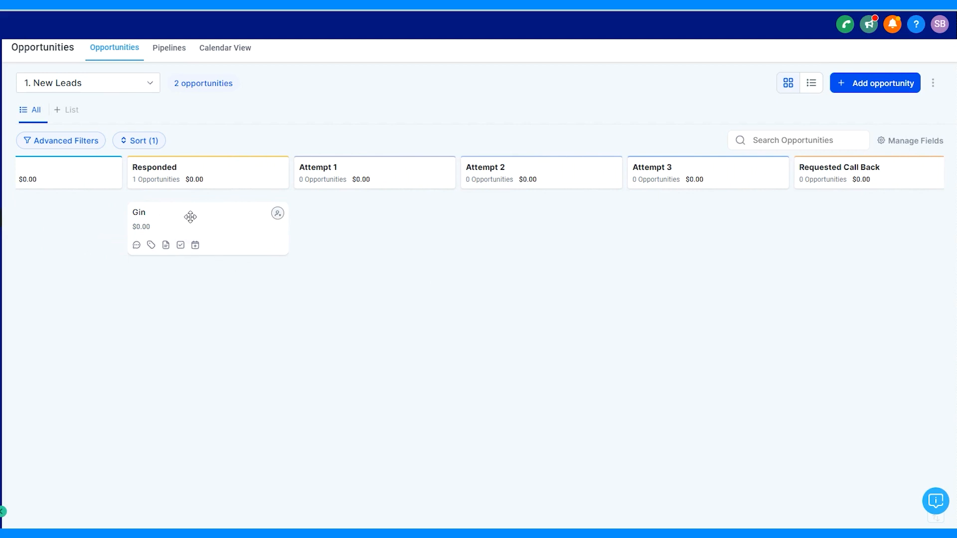
pyautogui.moveTo(290, 271); pyautogui.dragTo(391, 235)
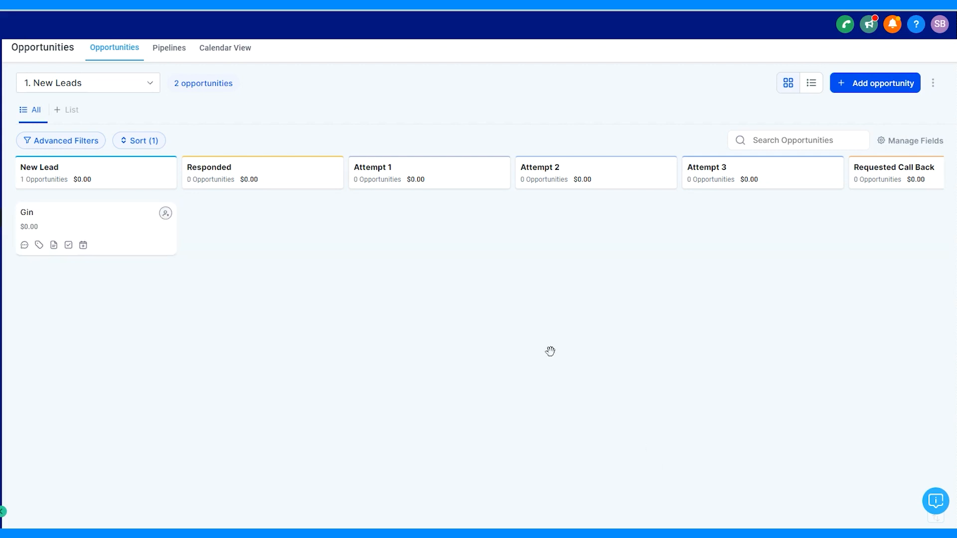
# - Open the contact in the New Lead stage and open its New Lead (1. New Leads) opportunity for editing
pyautogui.click(27, 213)
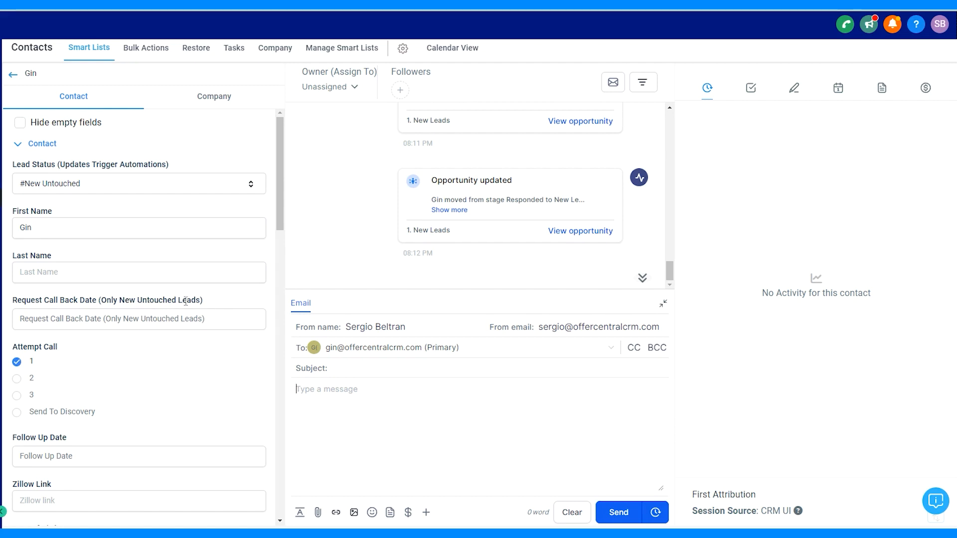
pyautogui.scroll(-12, 186, 301)
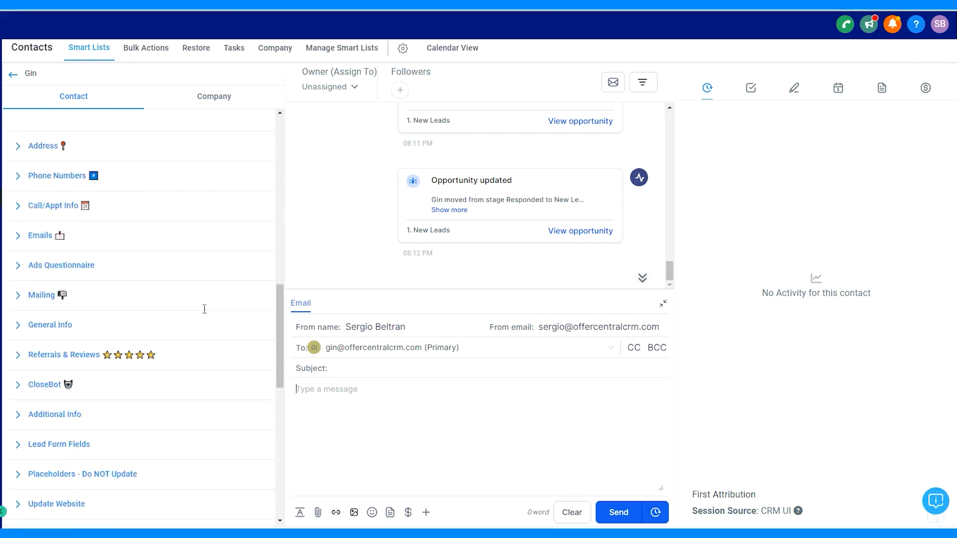
pyautogui.scroll(-8, 204, 309)
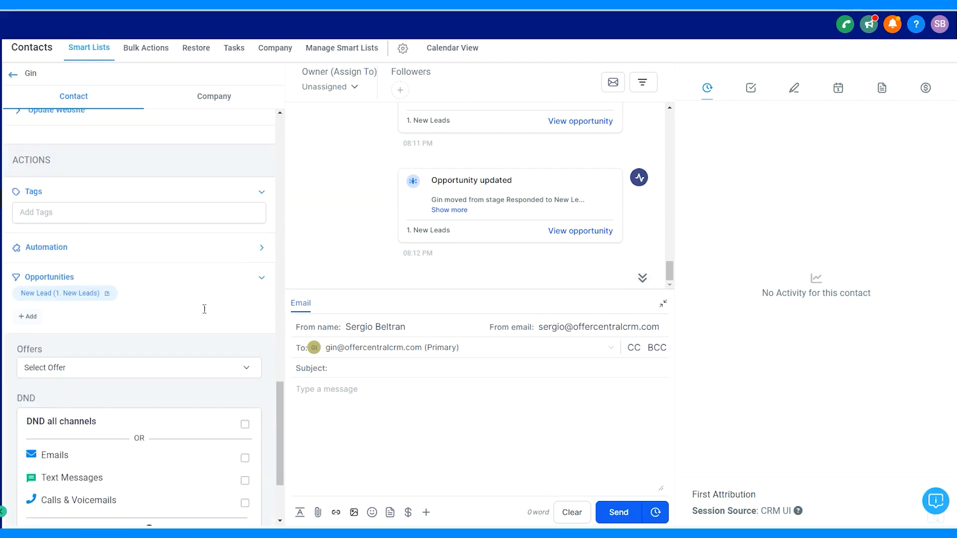
pyautogui.click(106, 294)
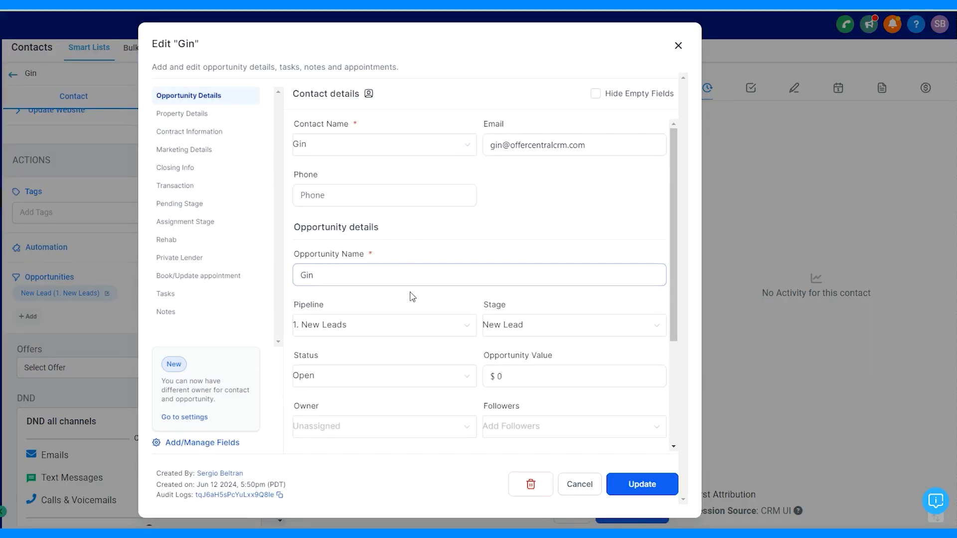
# - Set the opportunity's pipeline to 1.2. Seller Pipeline and review its available stages
pyautogui.click(426, 324)
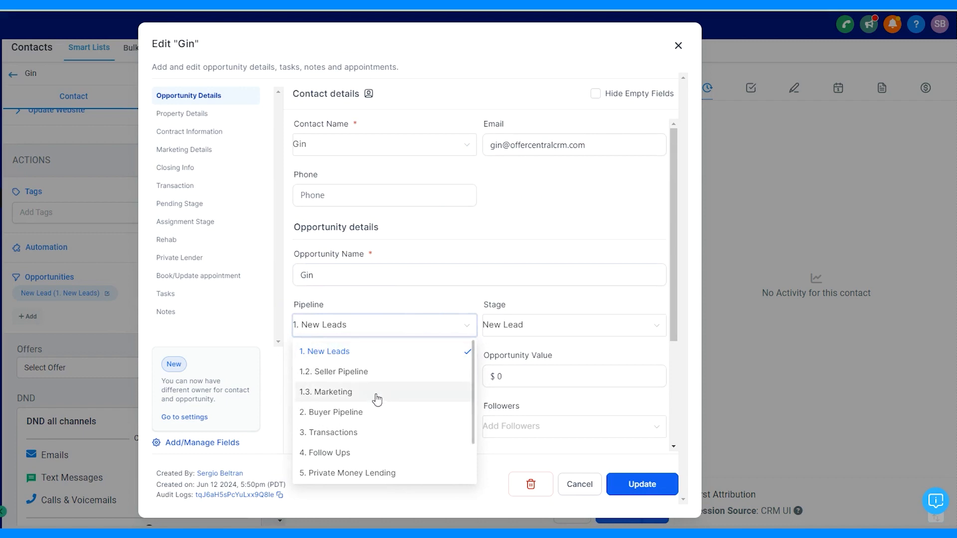
pyautogui.click(356, 374)
pyautogui.click(590, 332)
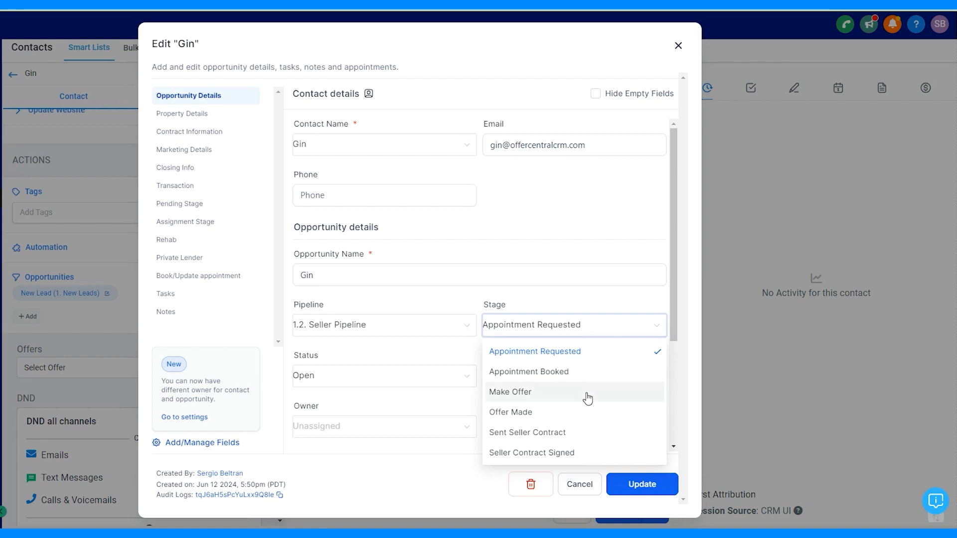
pyautogui.click(451, 353)
# - Set the opportunity's pipeline to 2. Buyer Pipeline with the Interested stage, update it and close the editor
pyautogui.click(463, 326)
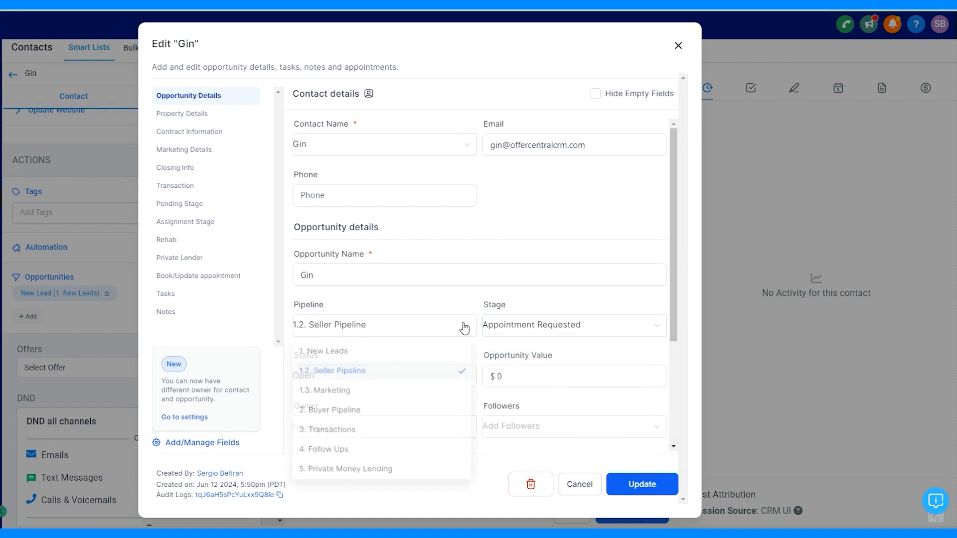
pyautogui.click(352, 417)
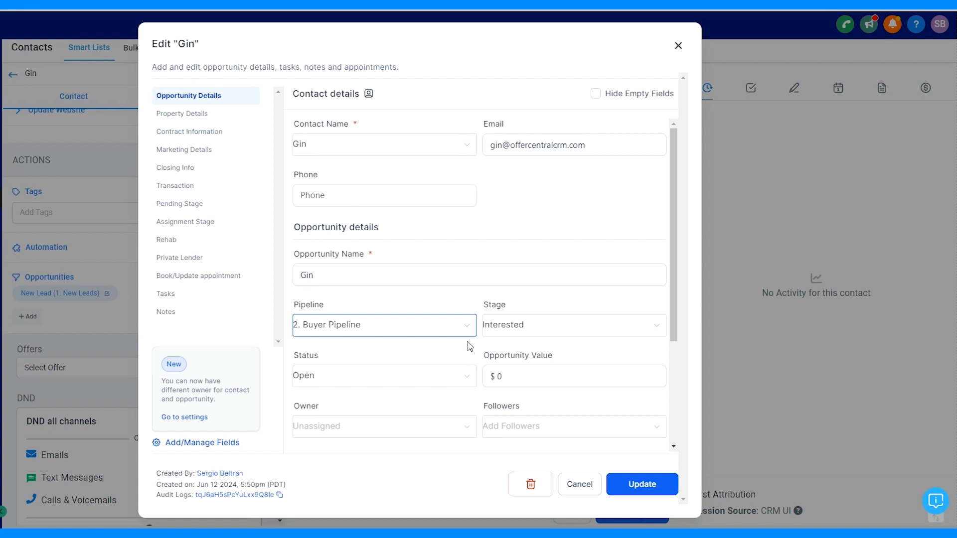
pyautogui.click(598, 329)
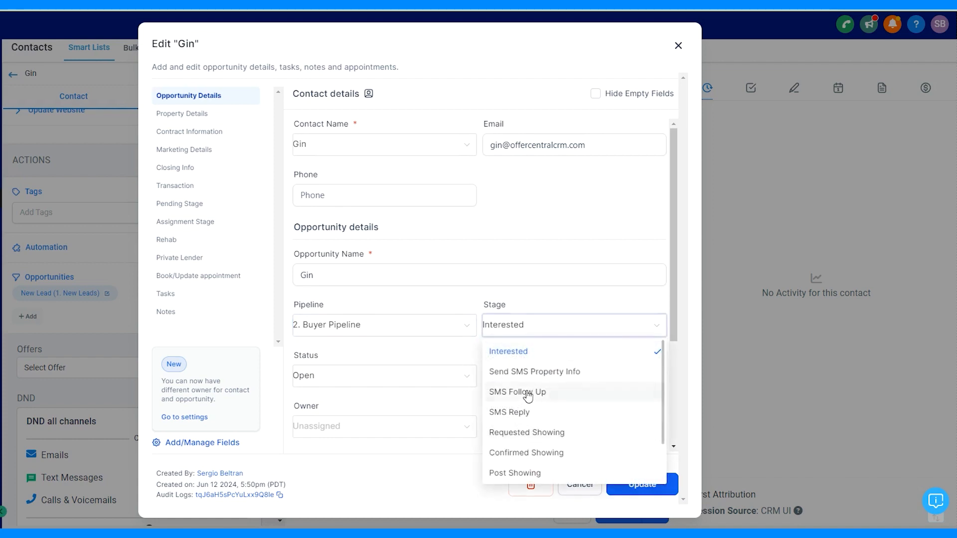
pyautogui.scroll(-1, 533, 388)
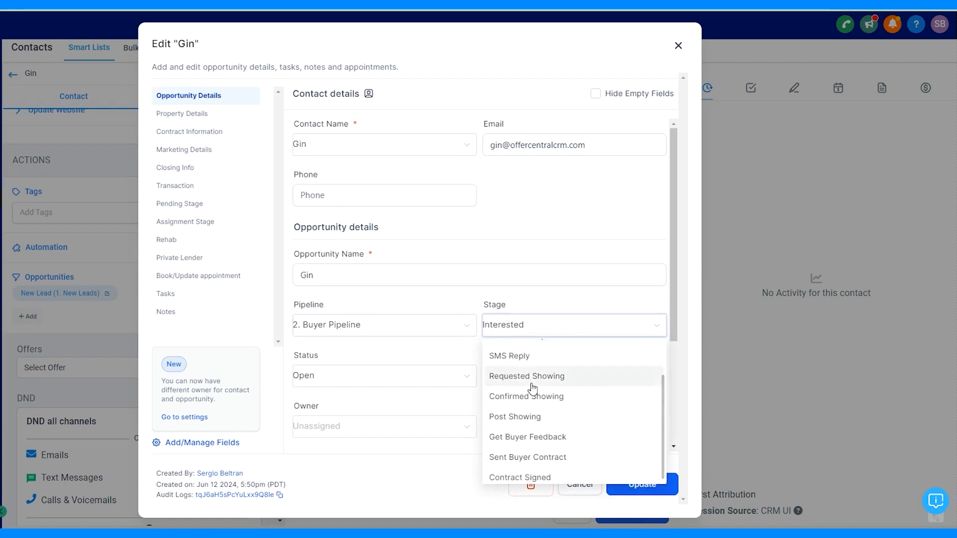
pyautogui.scroll(2, 533, 388)
pyautogui.click(445, 361)
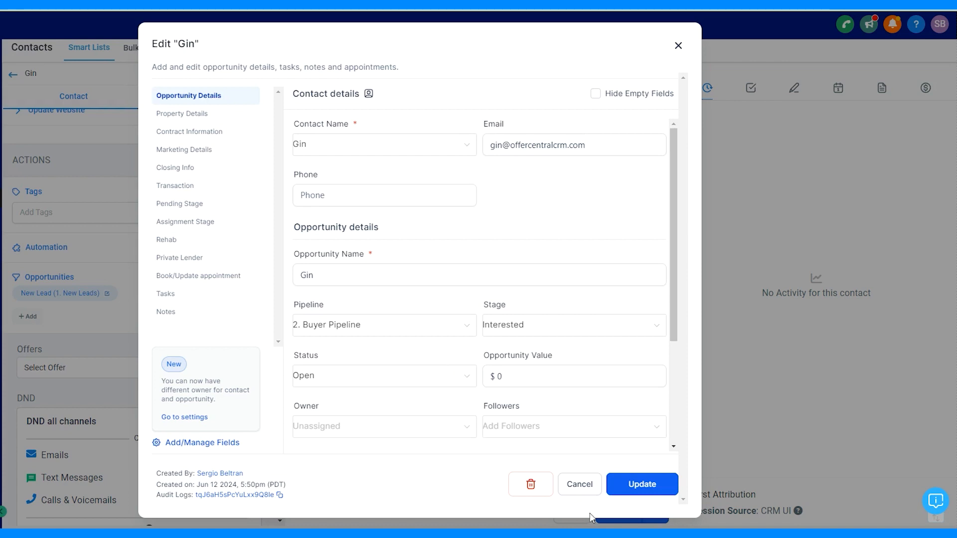
pyautogui.click(623, 489)
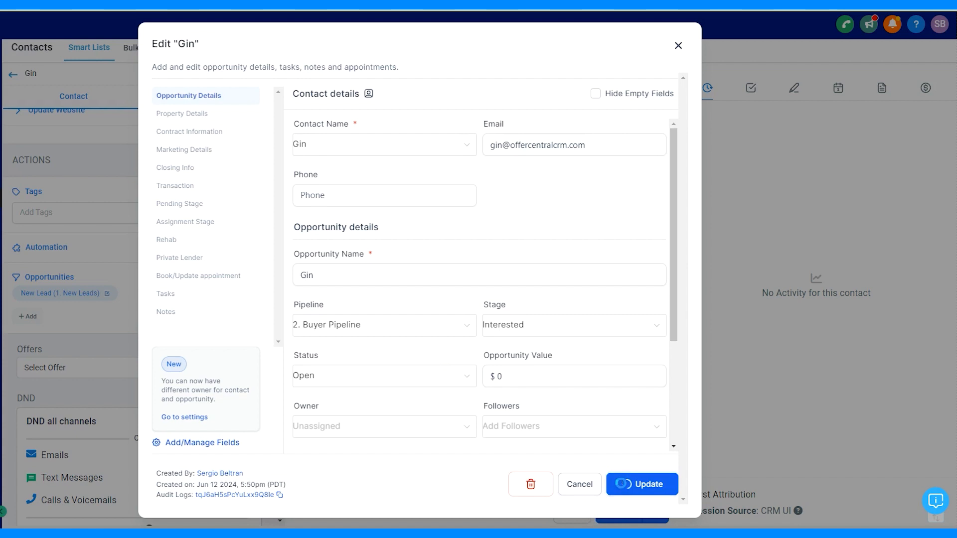
pyautogui.click(678, 45)
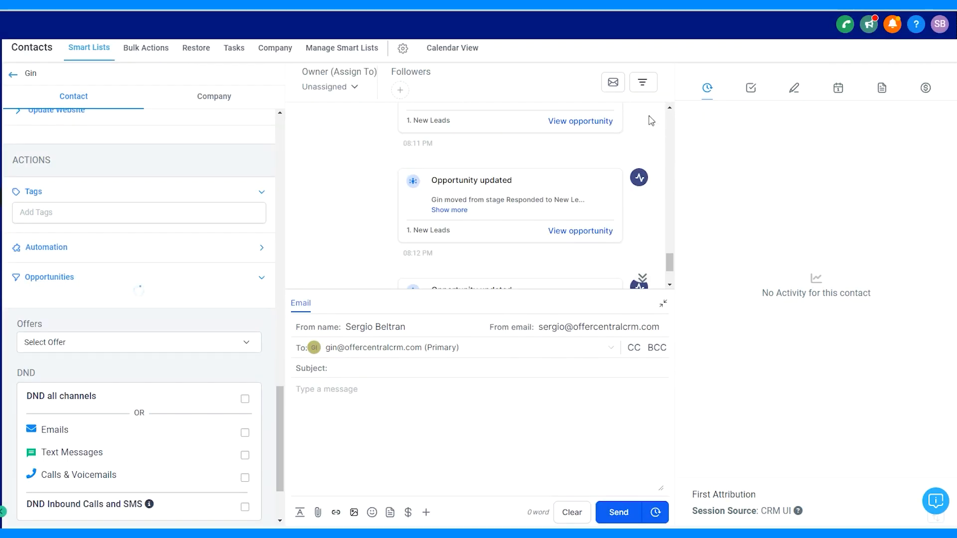
# - Go back over the contact's fields and return to the opportunities board
pyautogui.scroll(3, 103, 379)
pyautogui.scroll(10, 111, 380)
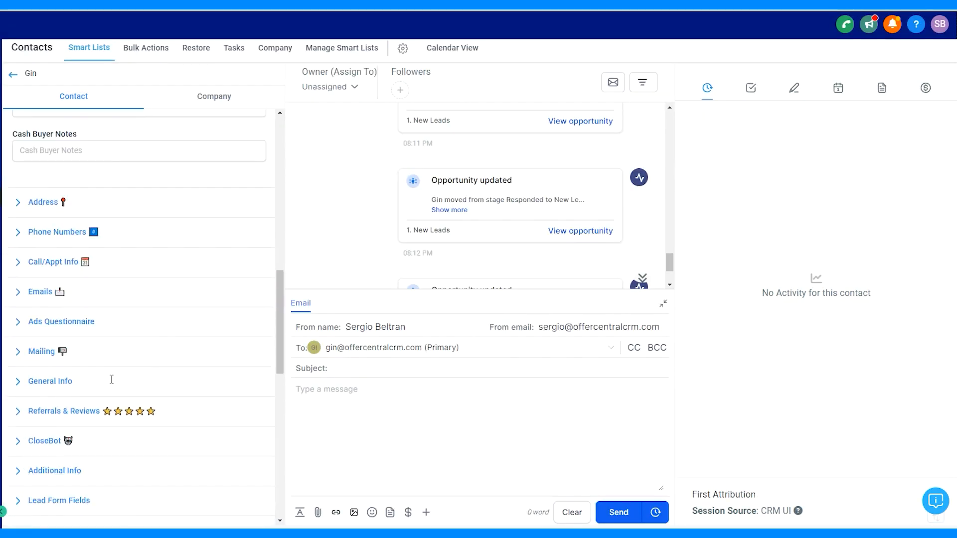
pyautogui.scroll(7, 112, 380)
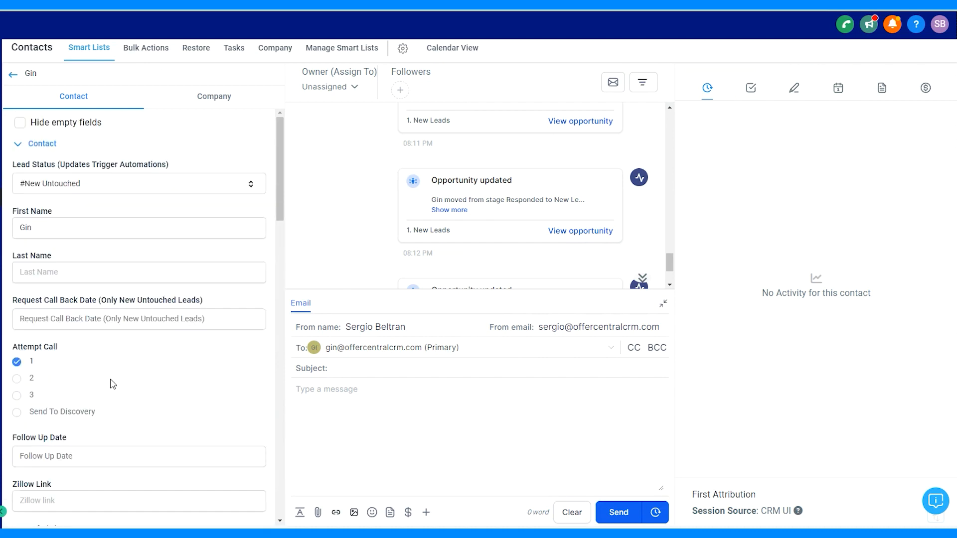
pyautogui.click(13, 75)
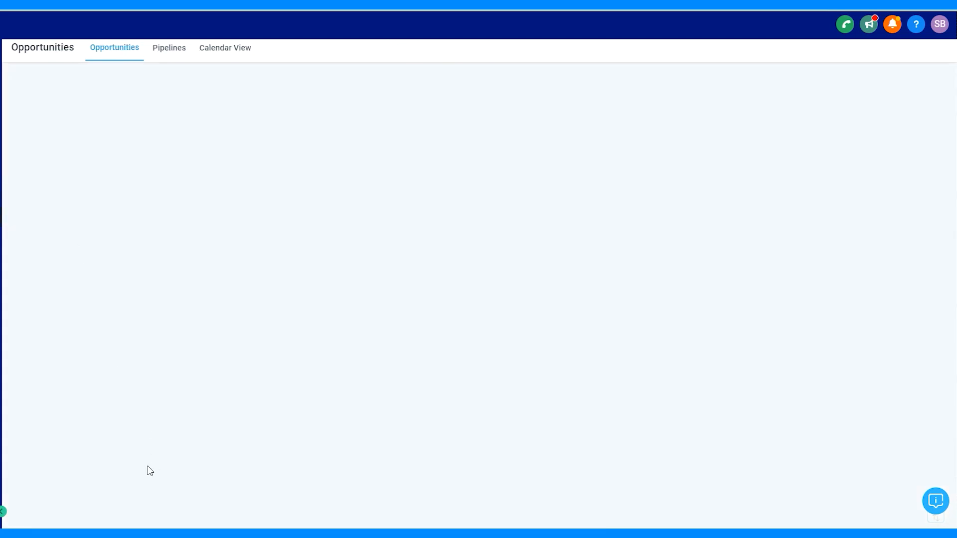